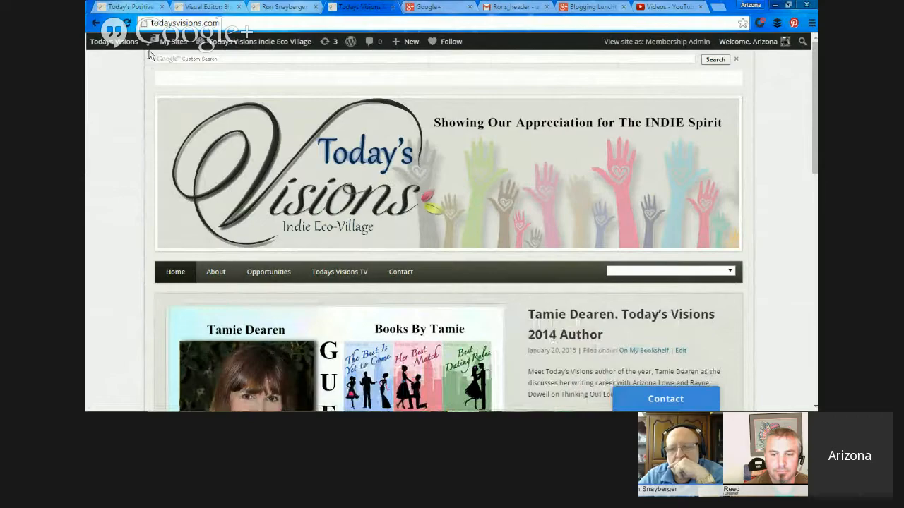
Examine the Today's Visions home page from the header banner and featured posts down to the article links and back up.
mouse_move(732, 182)
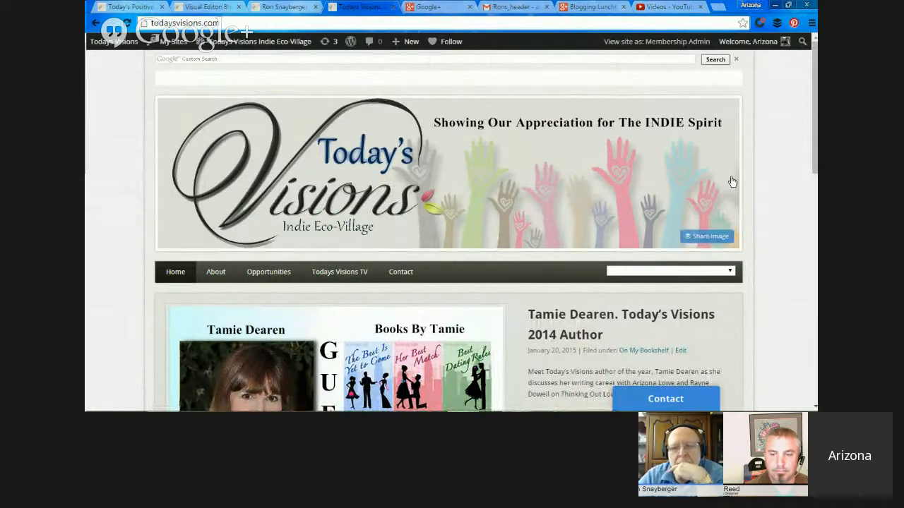
mouse_move(810, 162)
mouse_down()
mouse_move(811, 391)
mouse_move(812, 169)
mouse_up()
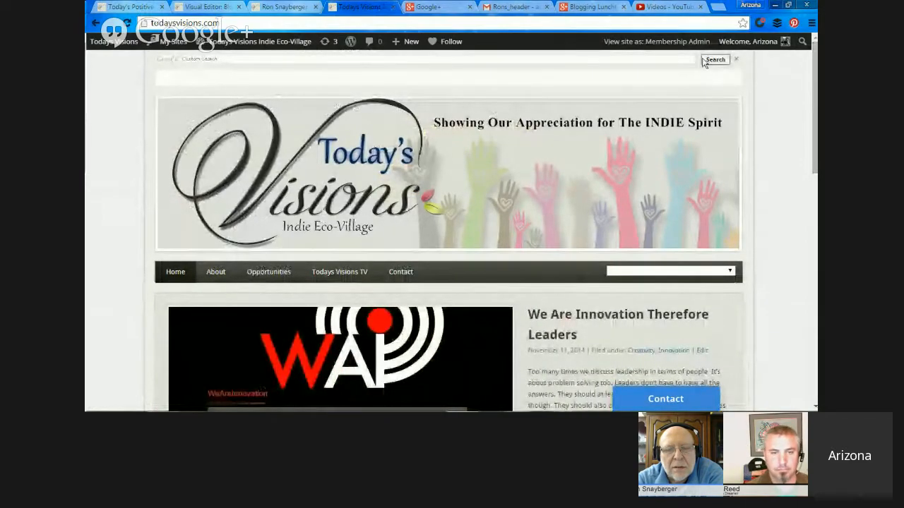
mouse_move(170, 43)
mouse_move(227, 96)
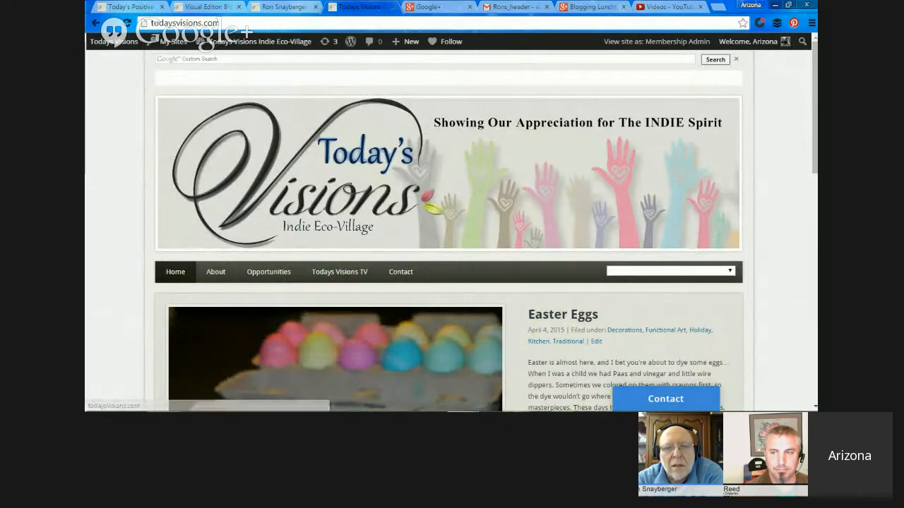
scroll(538, 133, down, 3)
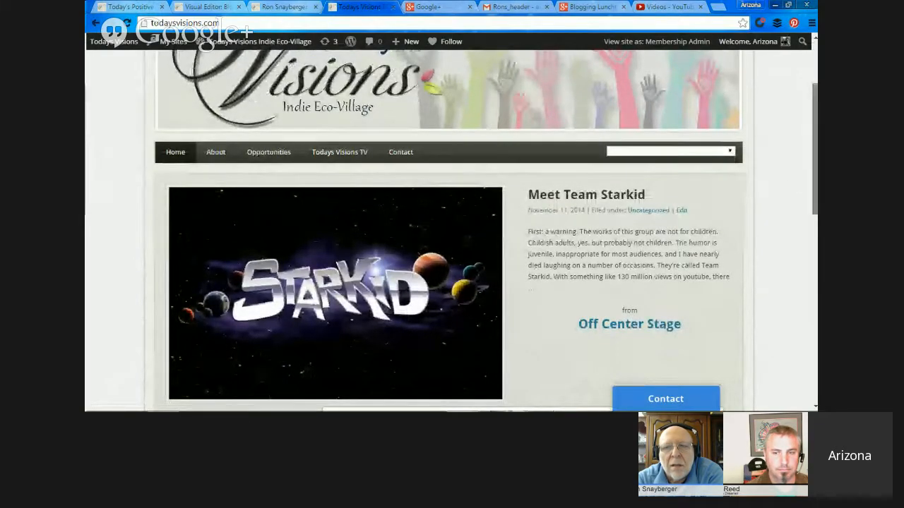
scroll(451, 228, down, 2)
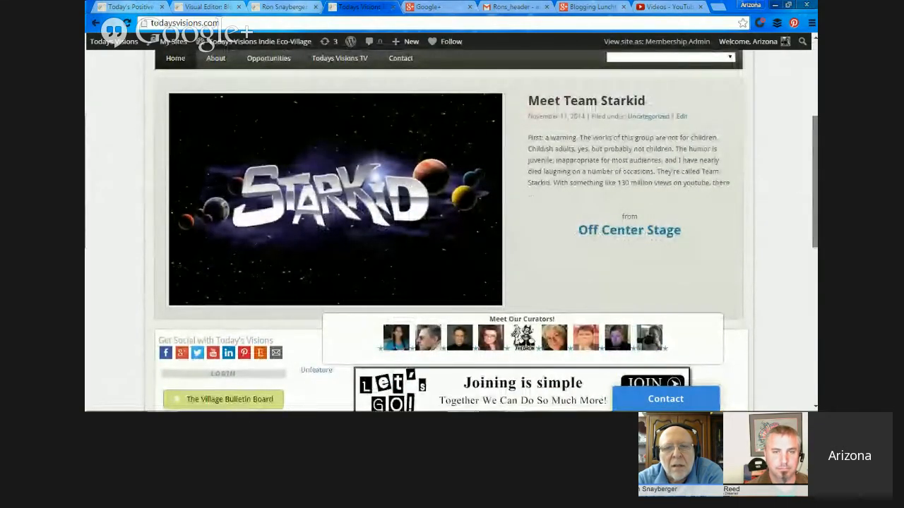
scroll(451, 227, down, 5)
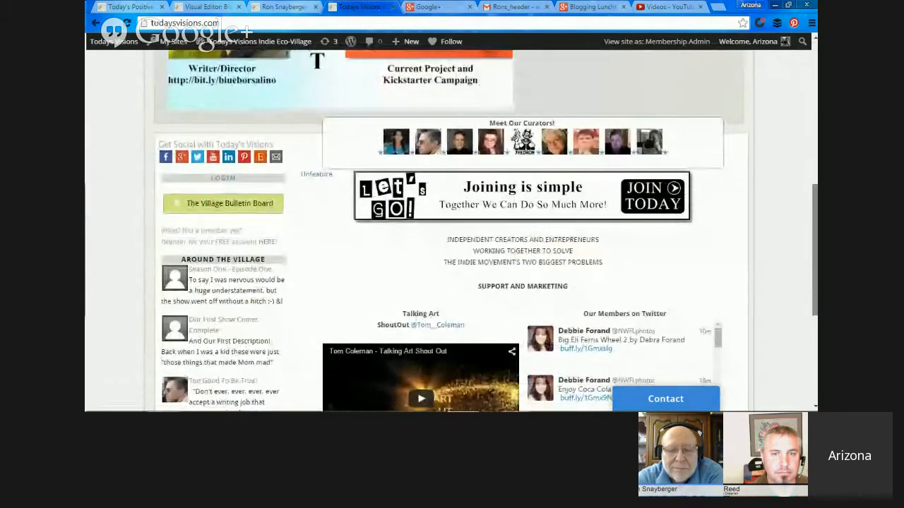
scroll(816, 316, down, 2)
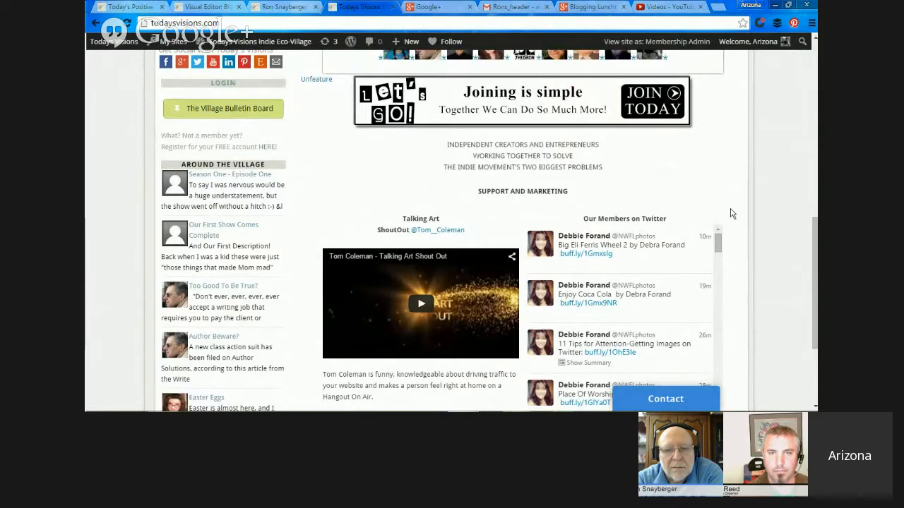
scroll(815, 282, down, 1)
scroll(723, 356, down, 1)
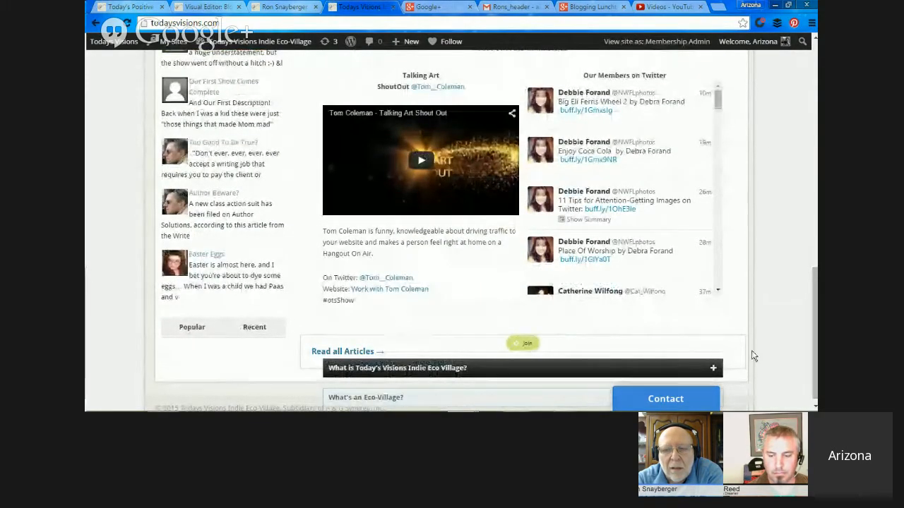
scroll(751, 353, up, 3)
scroll(782, 101, up, 10)
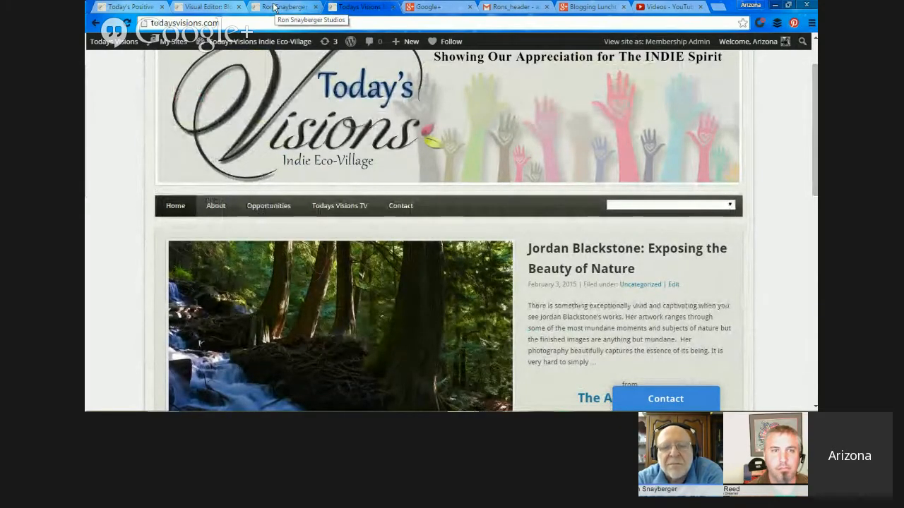
Go to the studio site's visual editor and set the header block's alias to Primary_Header.
click(210, 7)
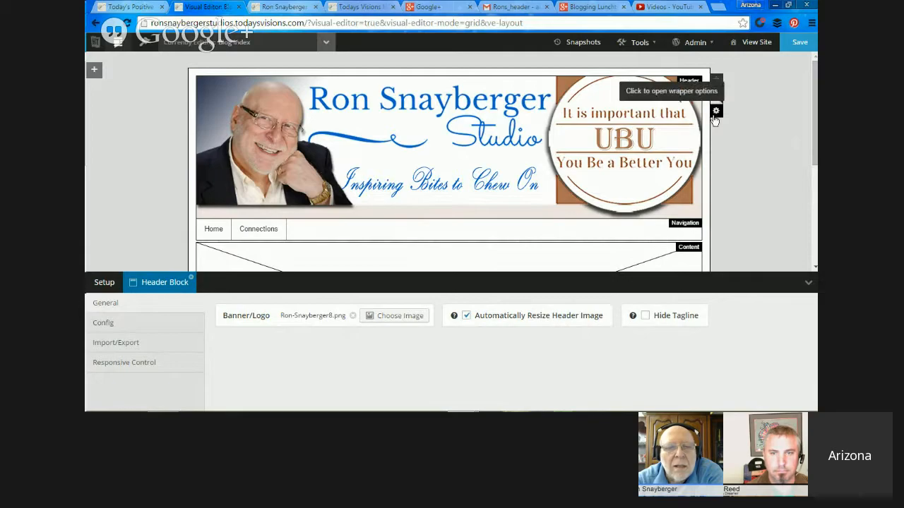
right_click(655, 119)
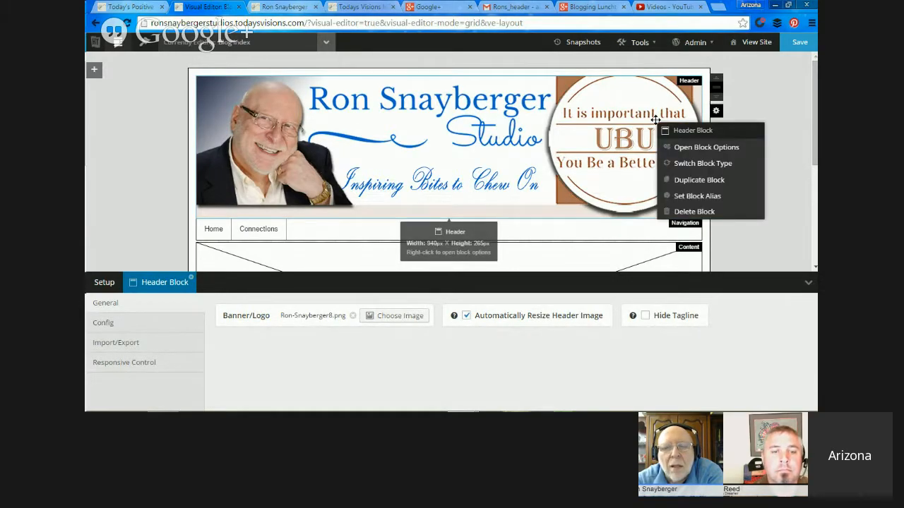
click(708, 200)
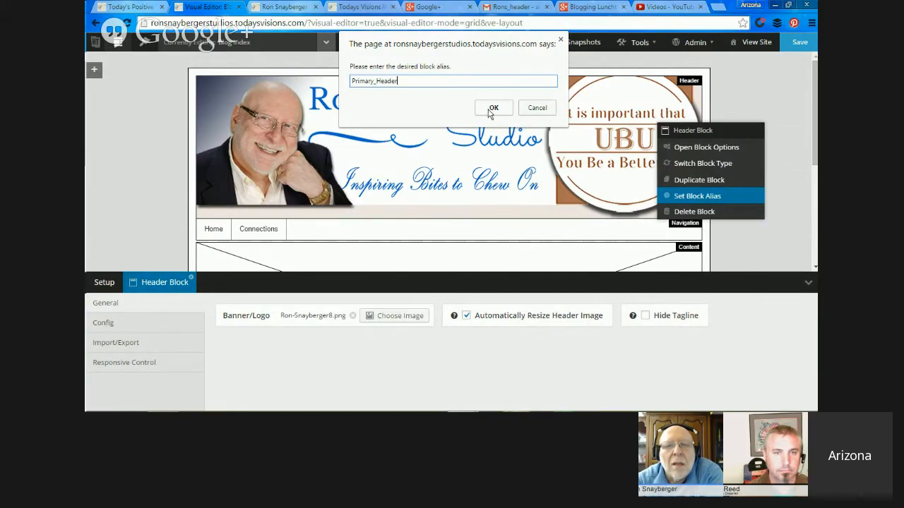
click(493, 108)
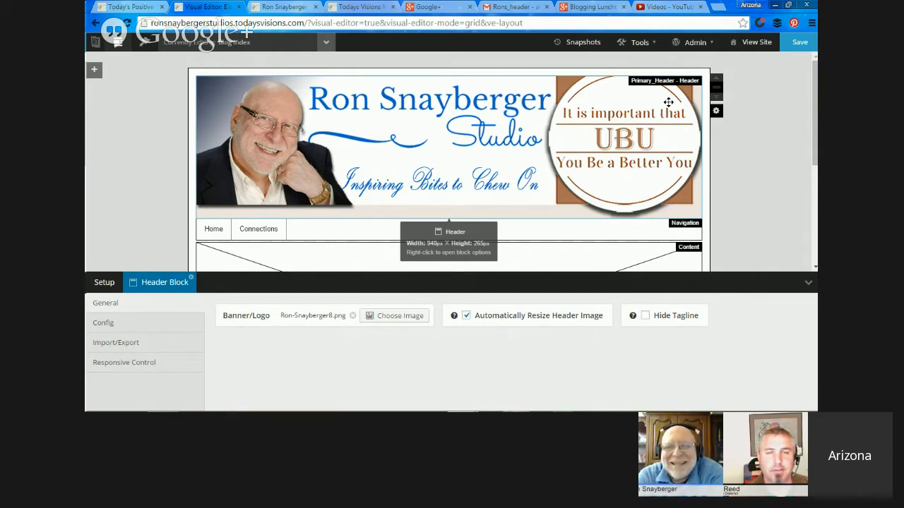
Set the header block's alias to Primary Header, with a space instead of the underscore.
click(716, 113)
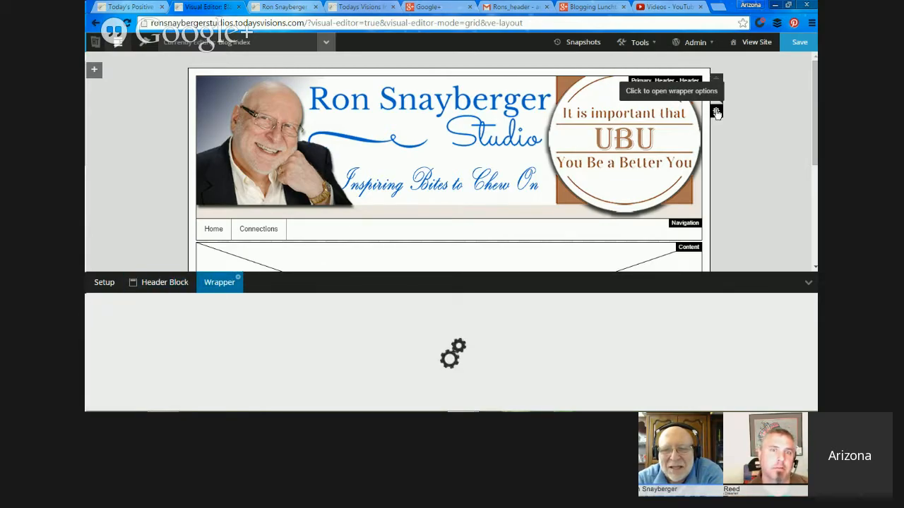
right_click(641, 159)
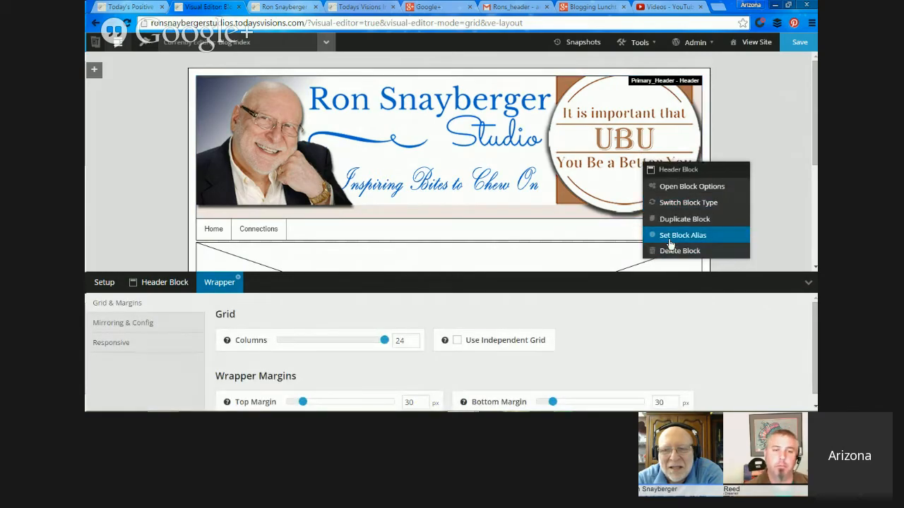
click(668, 238)
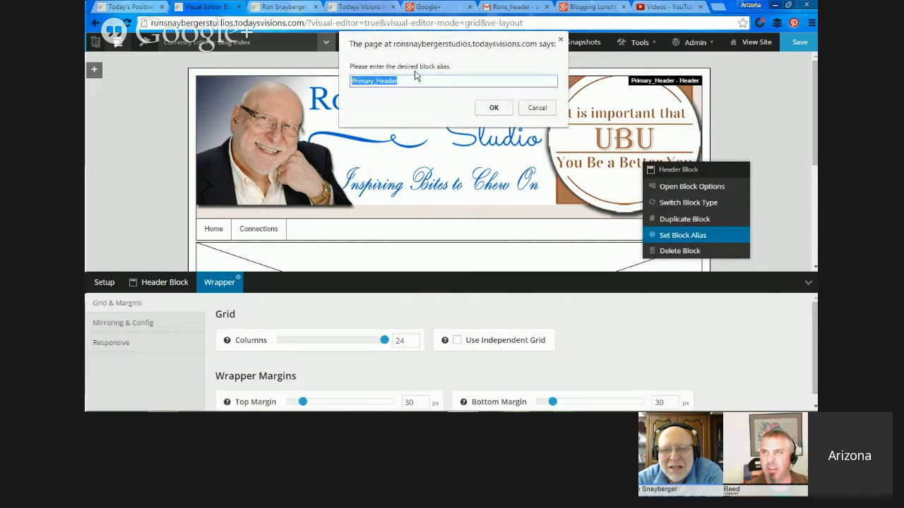
text(Pr)
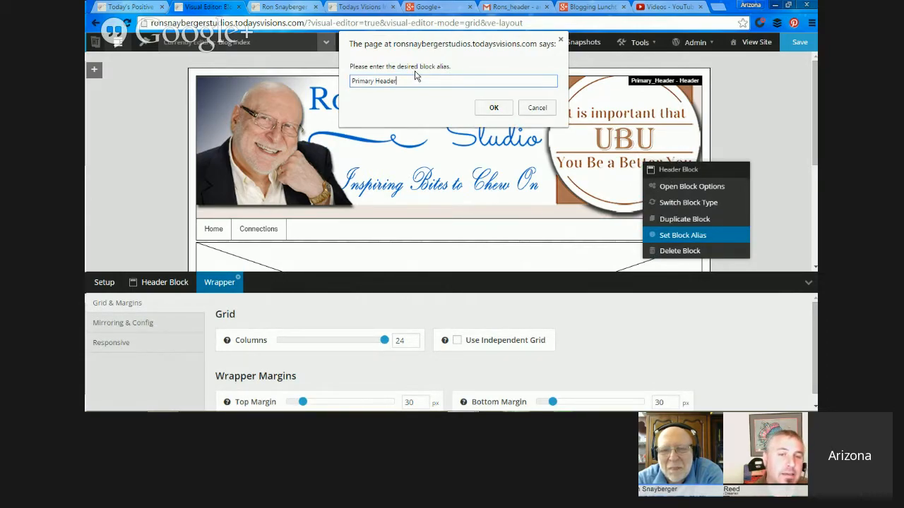
click(498, 110)
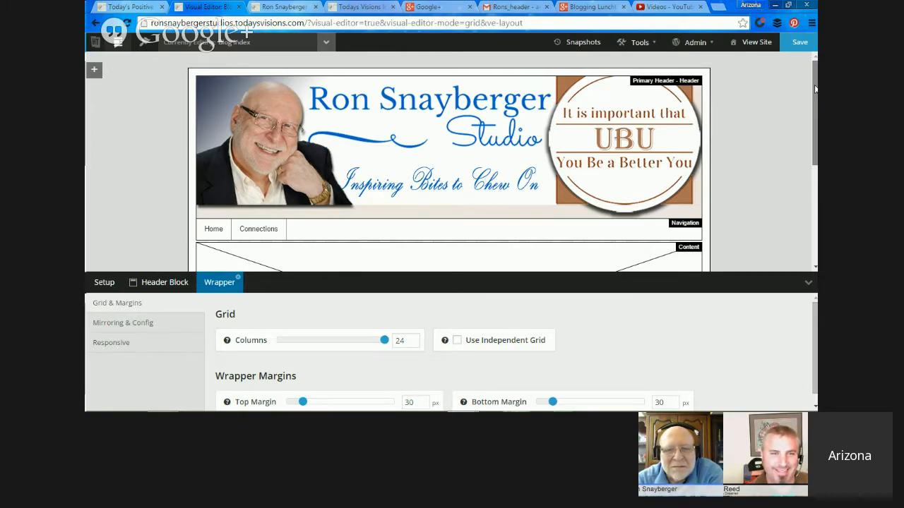
Shift the content block up so it sits directly beneath the navigation block without overlapping it.
drag(815, 89, 814, 157)
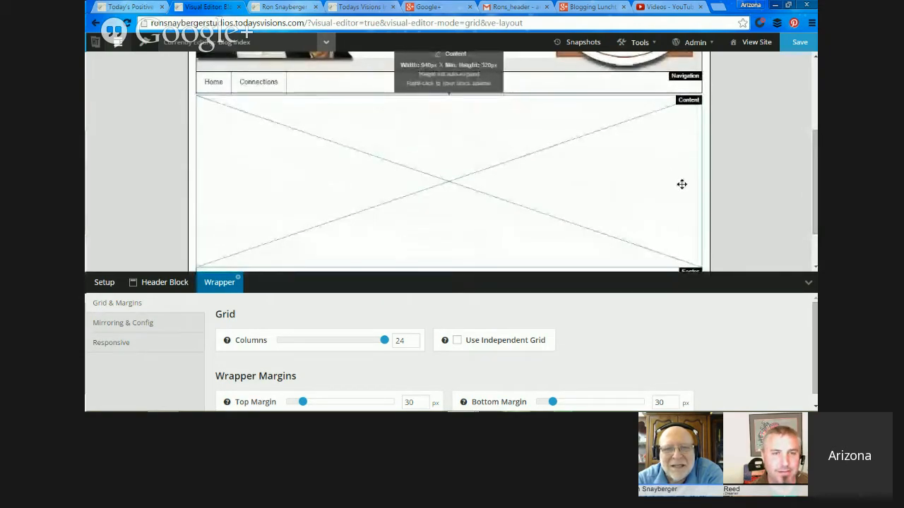
drag(682, 184, 686, 167)
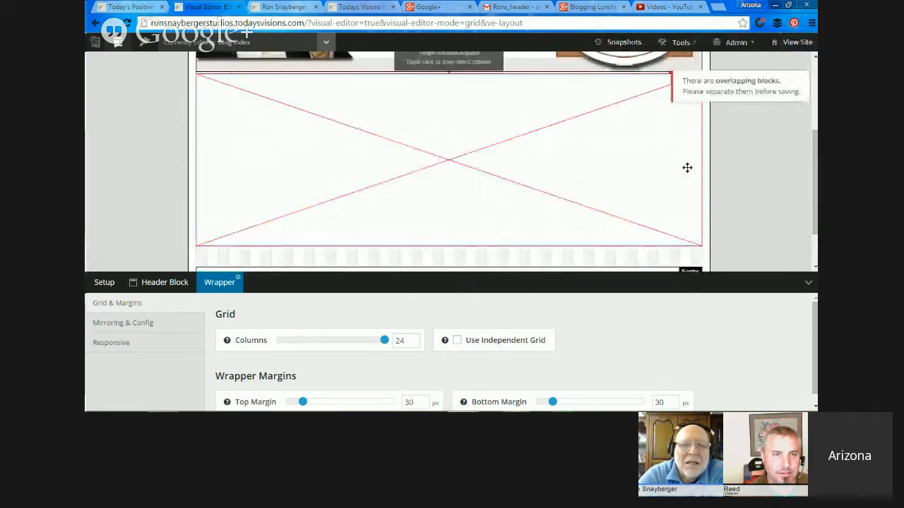
mouse_move(814, 154)
mouse_down()
mouse_move(814, 123)
mouse_move(814, 156)
mouse_up()
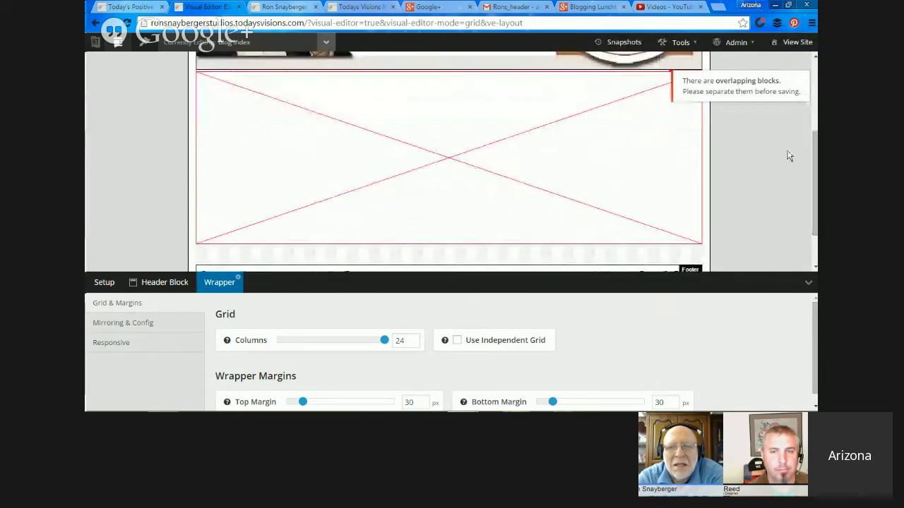
drag(625, 166, 622, 184)
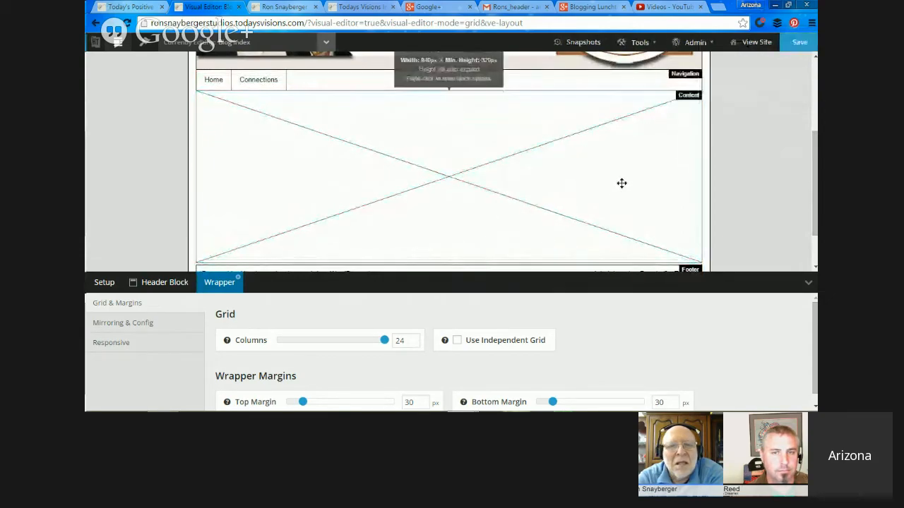
Narrow the content block from its right edge and draw a new block about 420 px wide and 315 px high beside it.
drag(699, 168, 455, 165)
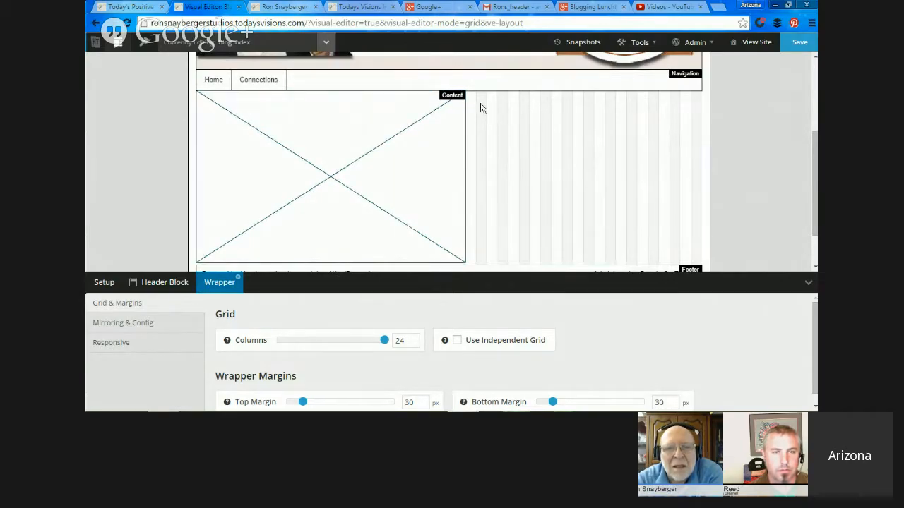
drag(476, 98, 700, 265)
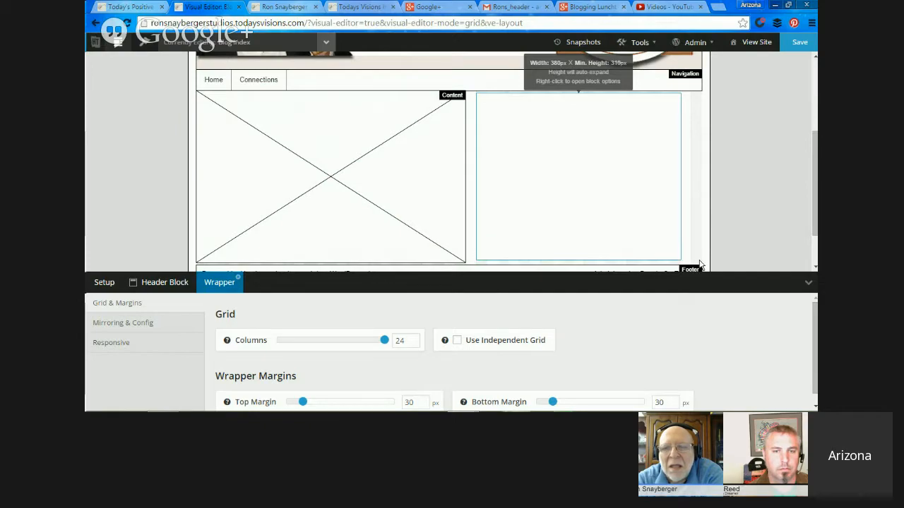
drag(701, 263, 703, 259)
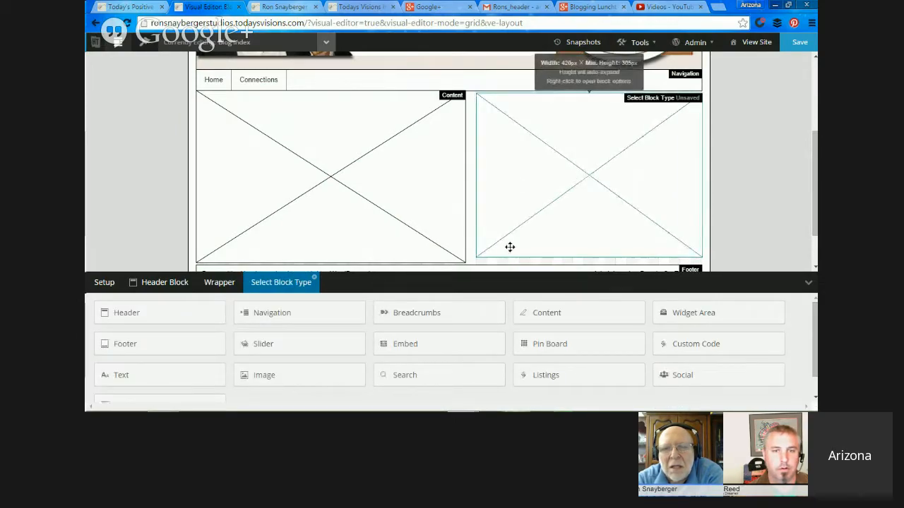
drag(521, 257, 524, 266)
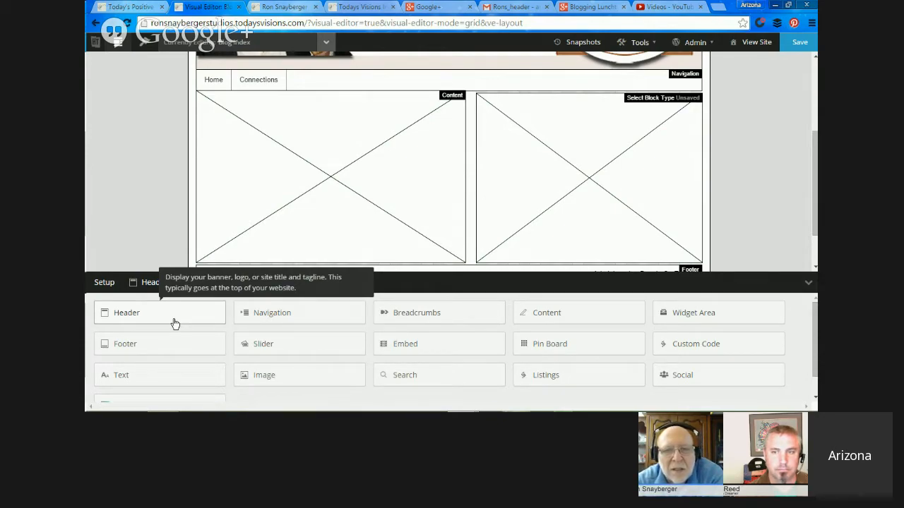
Make the new block a Custom Code block, and reopen its block type choices to review the complete list.
click(216, 323)
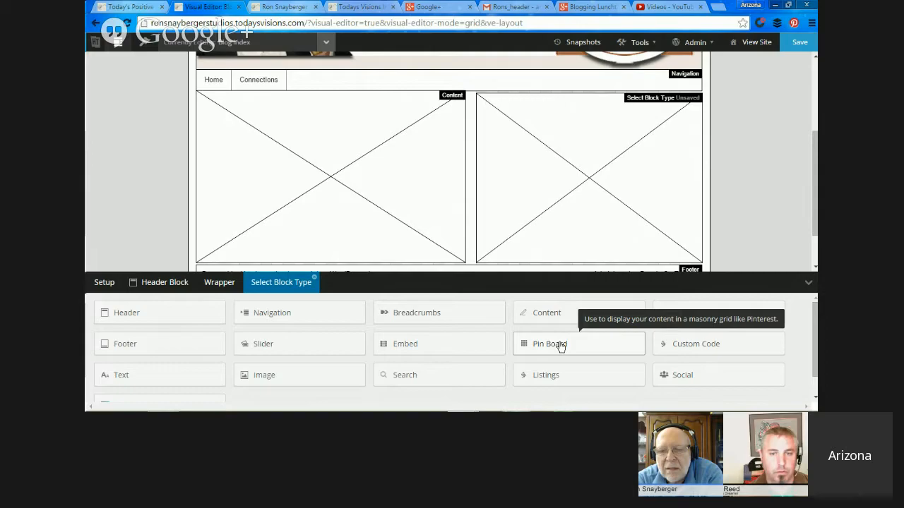
click(677, 353)
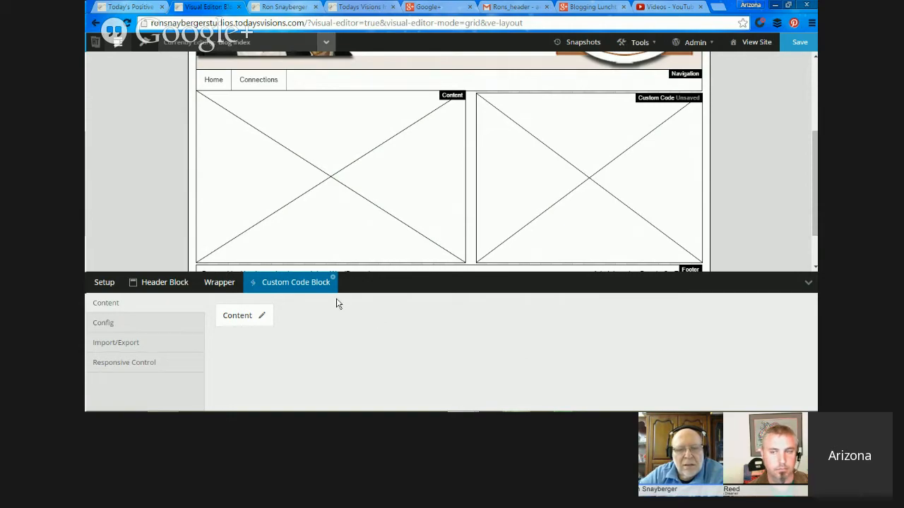
right_click(558, 221)
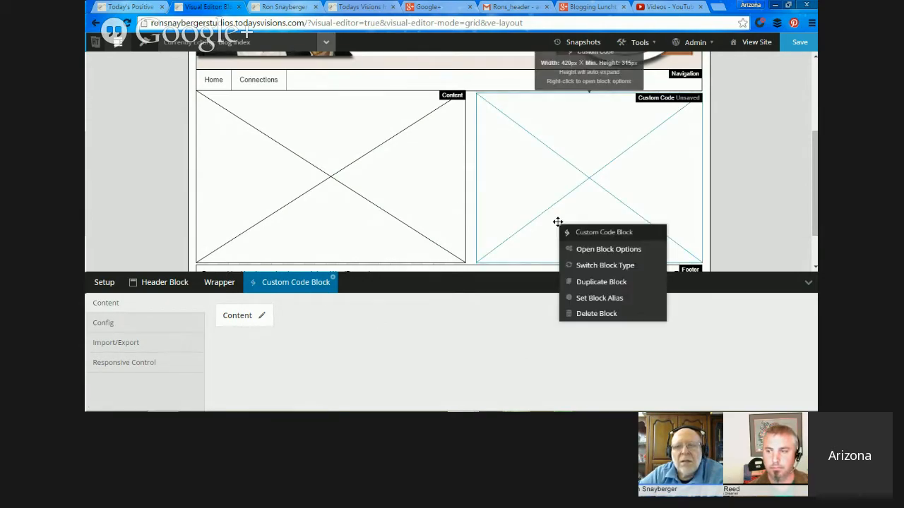
click(612, 265)
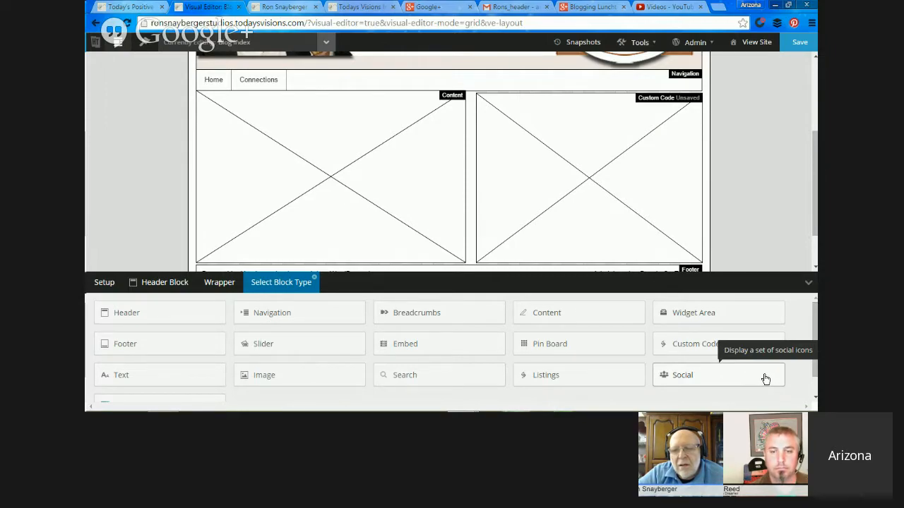
scroll(762, 377, down, 1)
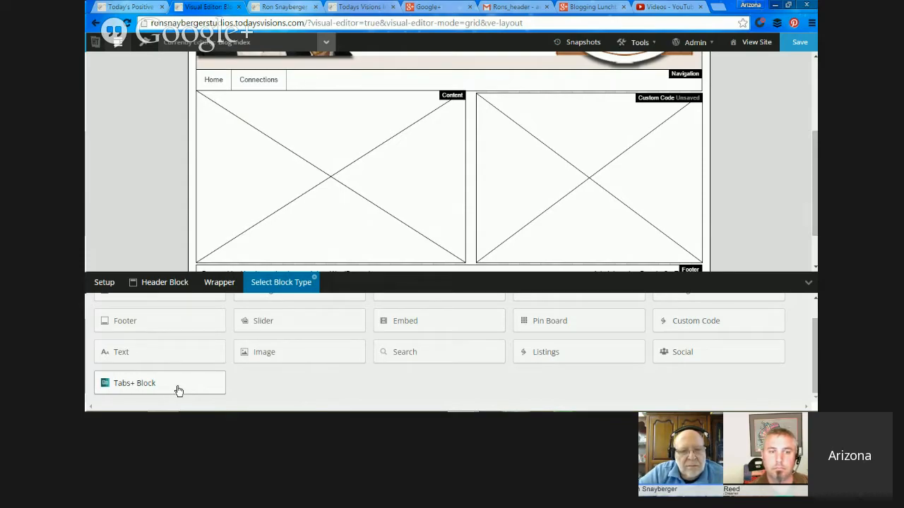
Return to the Today's Visions home page and try Blog Discoveries and Curiously Happy in its site selector, then view the village sites list.
click(379, 8)
mouse_move(810, 204)
mouse_down()
mouse_move(805, 282)
mouse_move(815, 252)
mouse_move(812, 191)
mouse_up()
click(724, 147)
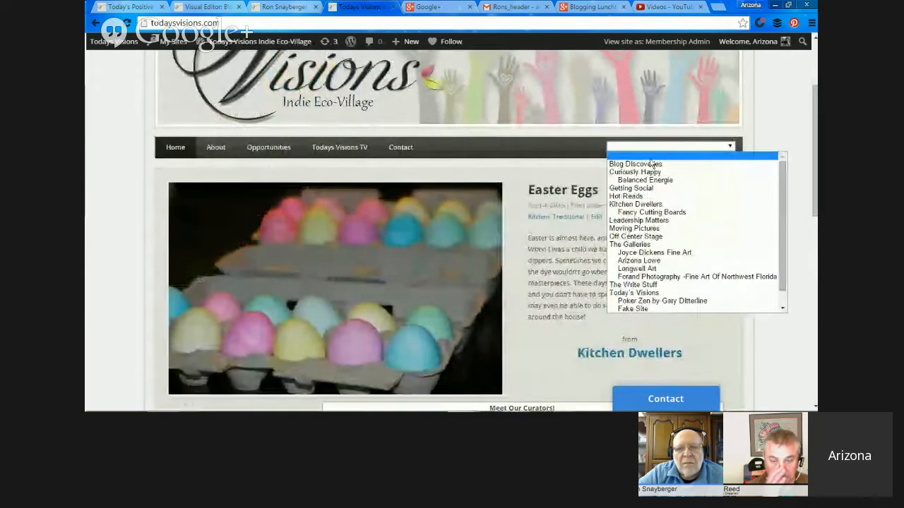
click(636, 163)
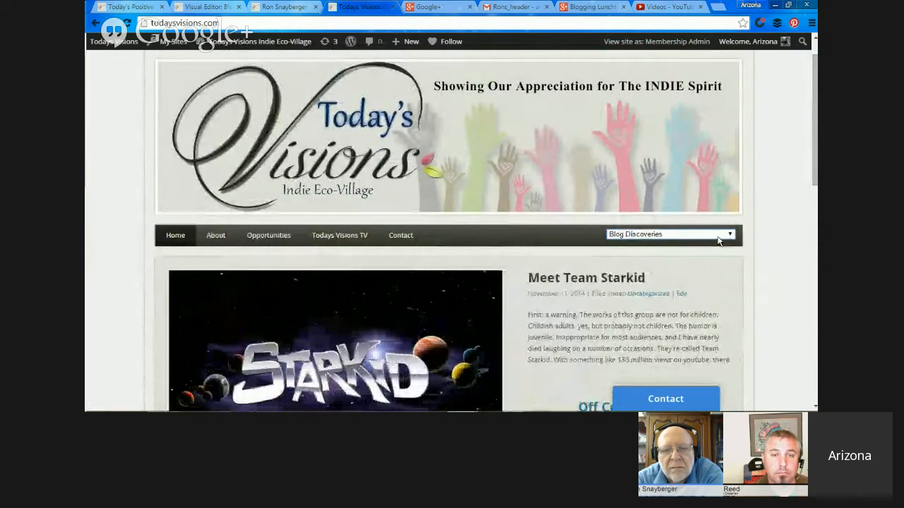
click(688, 235)
click(657, 259)
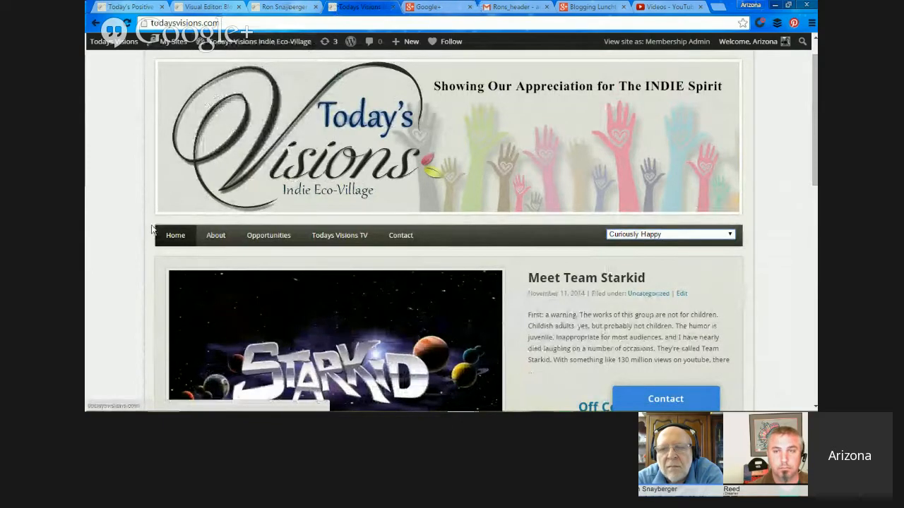
mouse_move(113, 40)
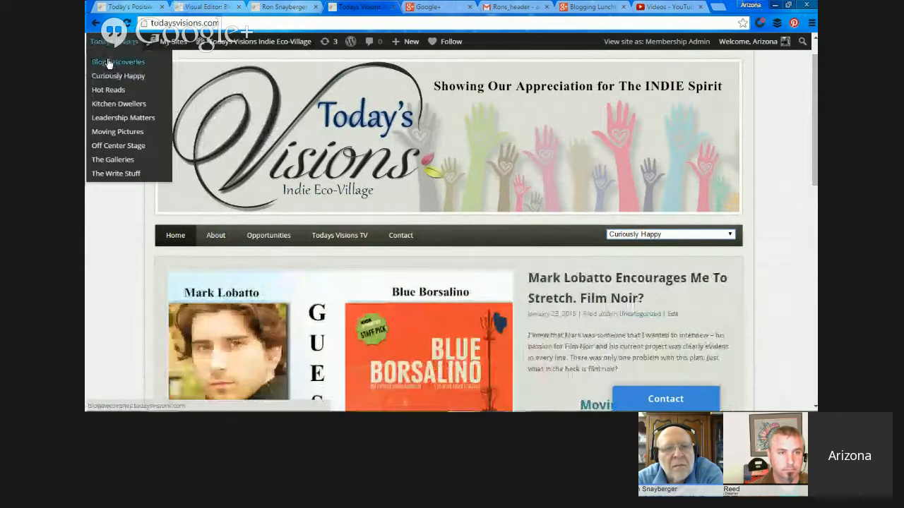
Open the Blog Discoveries site and compare the Popular and Recent post lists in its tabbed sidebar block.
mouse_move(244, 50)
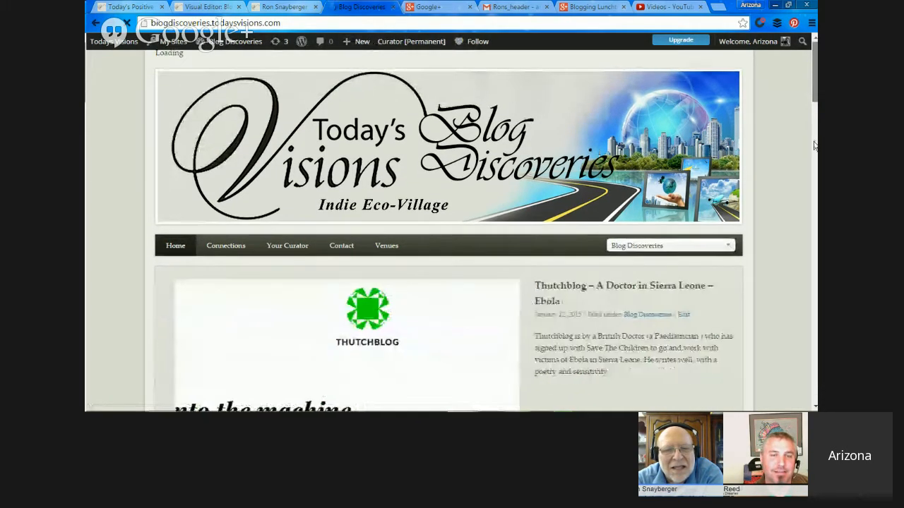
drag(816, 87, 812, 158)
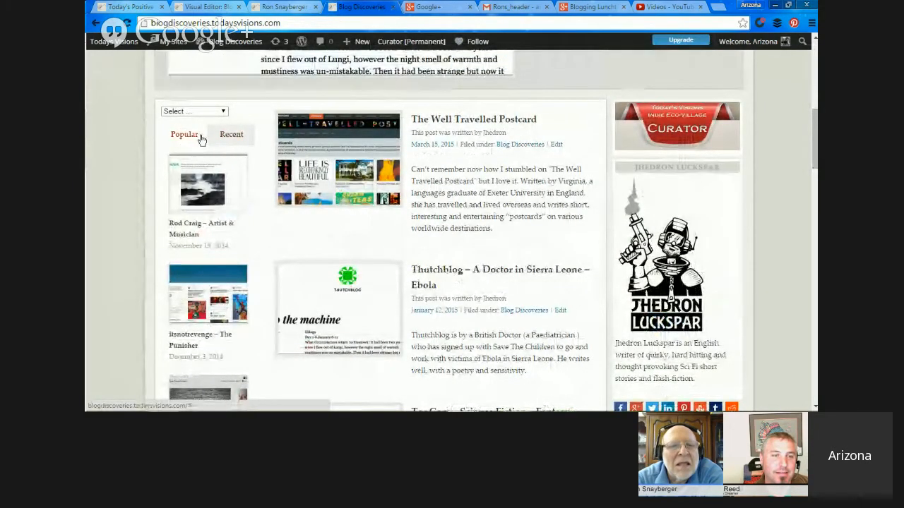
click(223, 138)
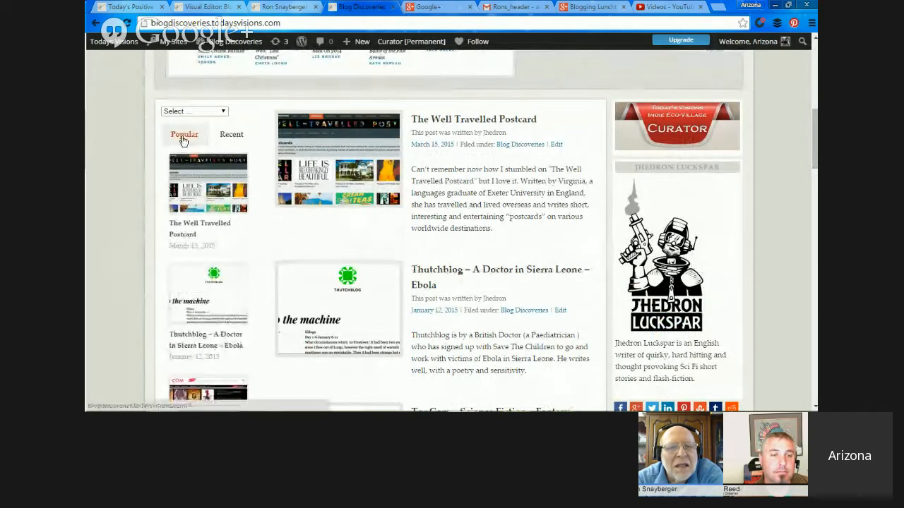
click(183, 139)
click(216, 140)
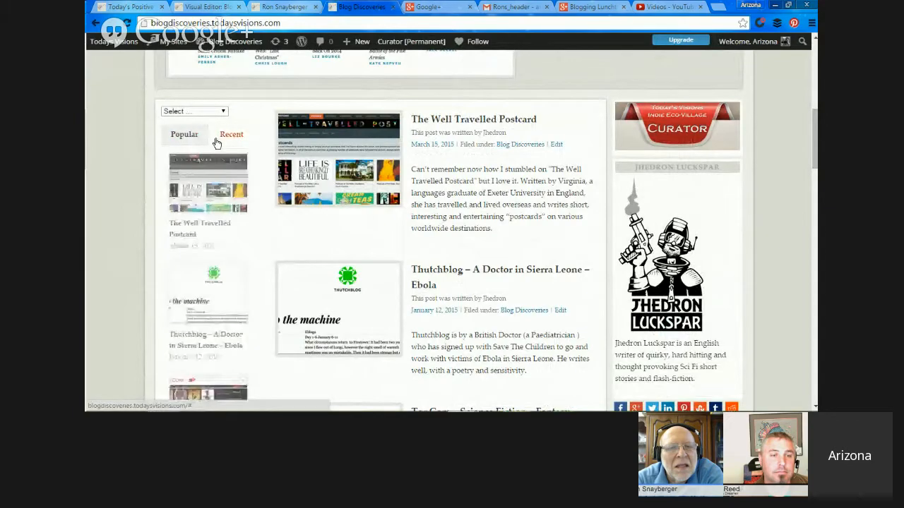
Return to the visual editor and switch the Custom Code block to a Tabs+ Block, accepting the loss of its settings.
click(206, 6)
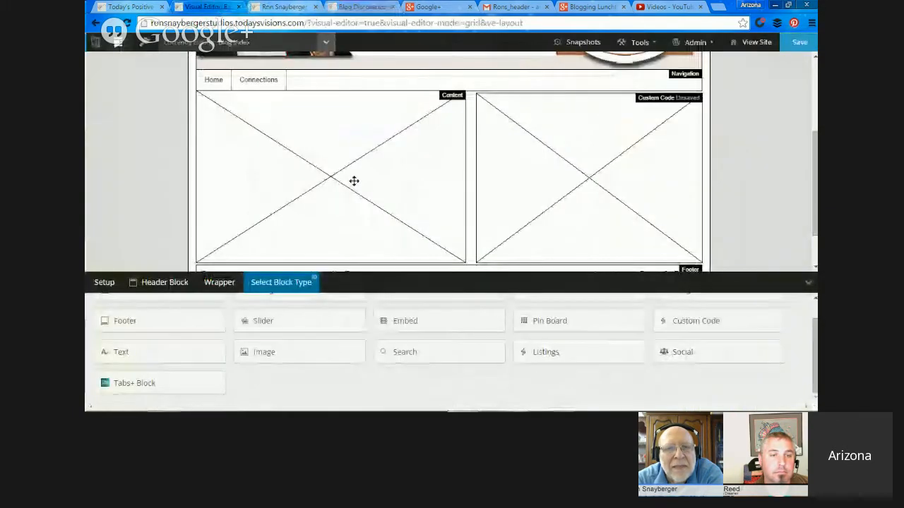
click(149, 390)
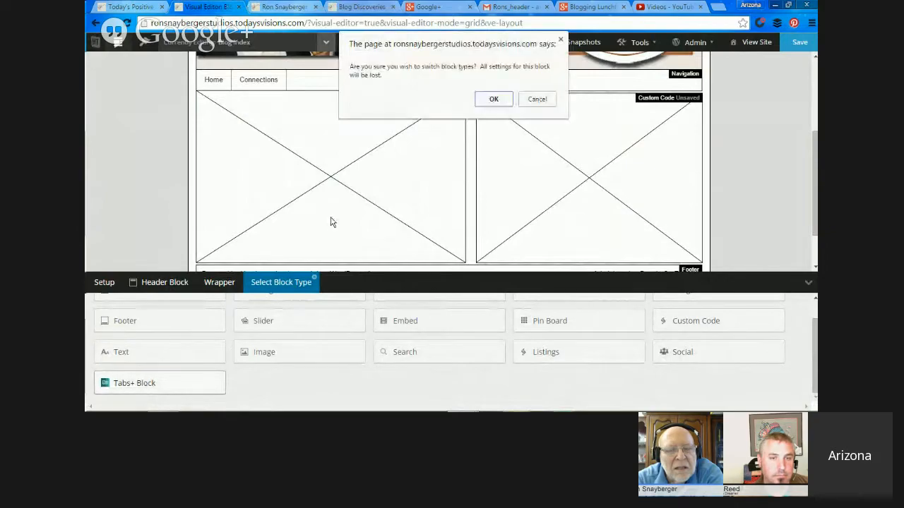
click(493, 103)
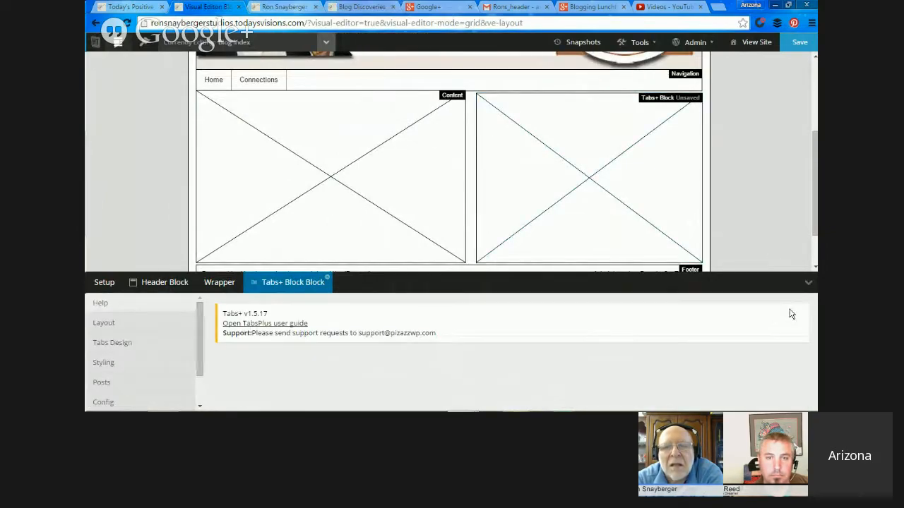
Review the Tabs+ block's layout, tabs design and styling options.
click(111, 324)
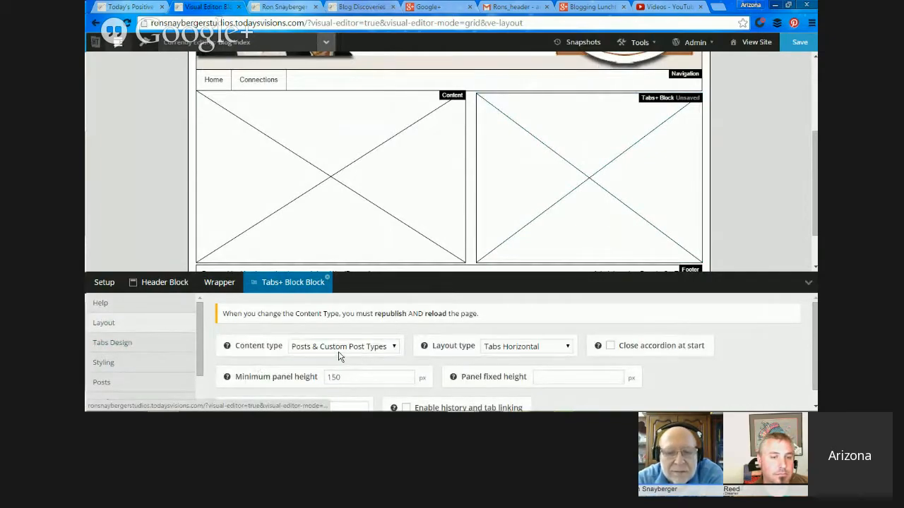
click(162, 344)
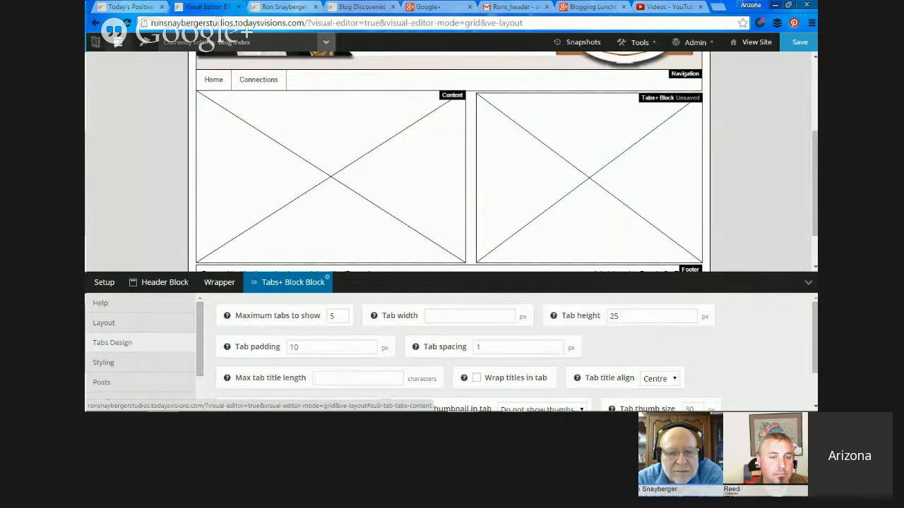
click(152, 330)
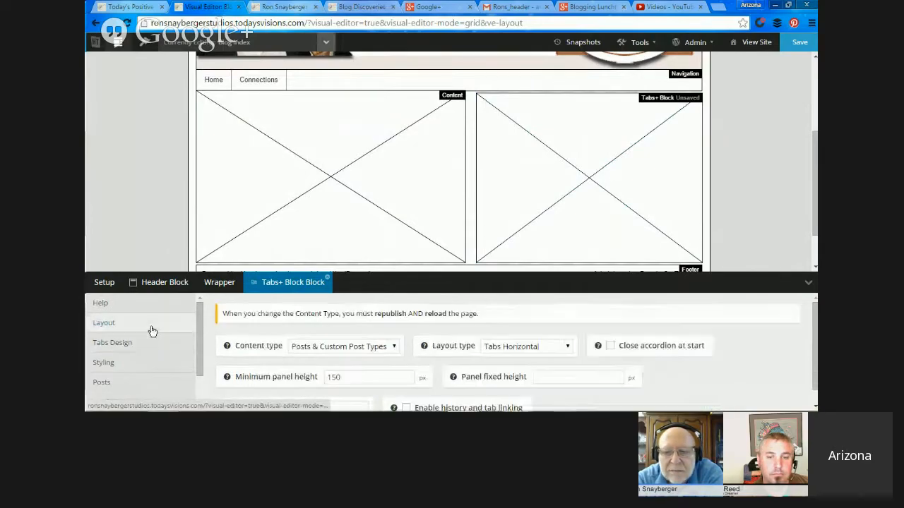
click(115, 363)
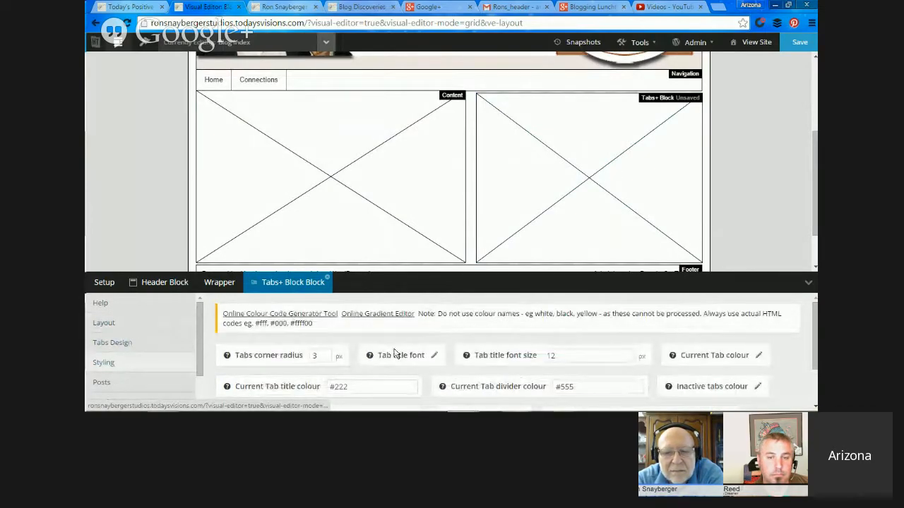
click(167, 345)
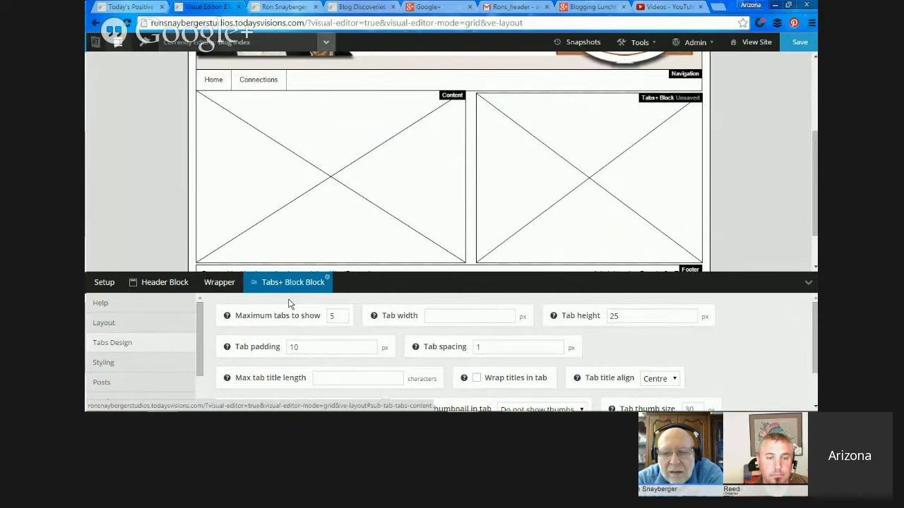
Set the Tabs+ block's layout type to Horizontal Dropdown.
click(158, 326)
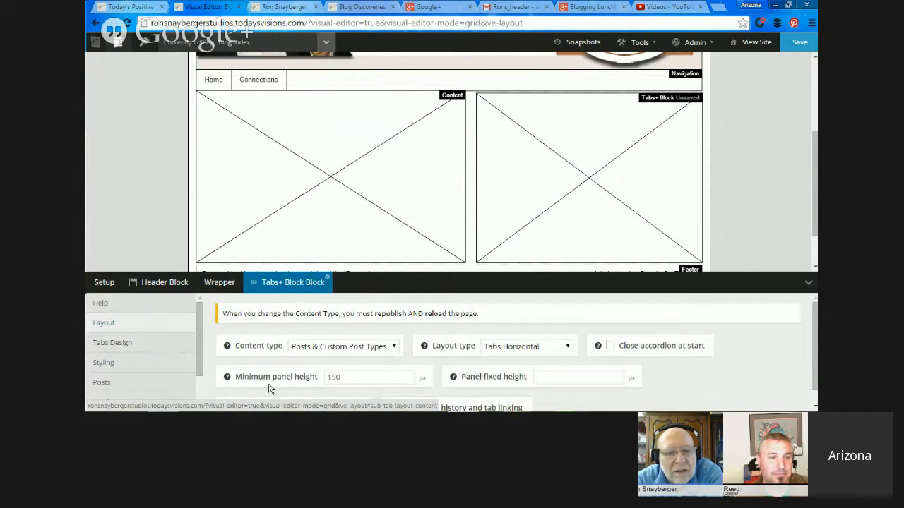
click(373, 347)
click(372, 351)
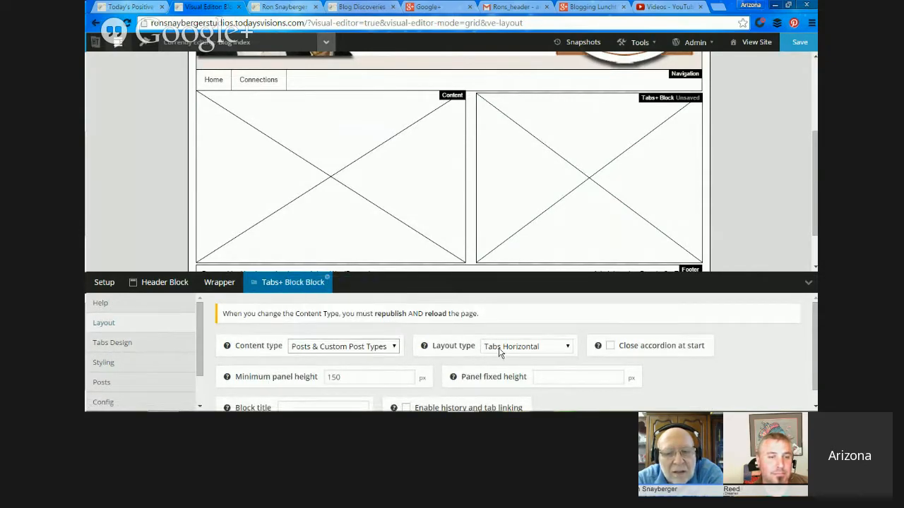
click(567, 349)
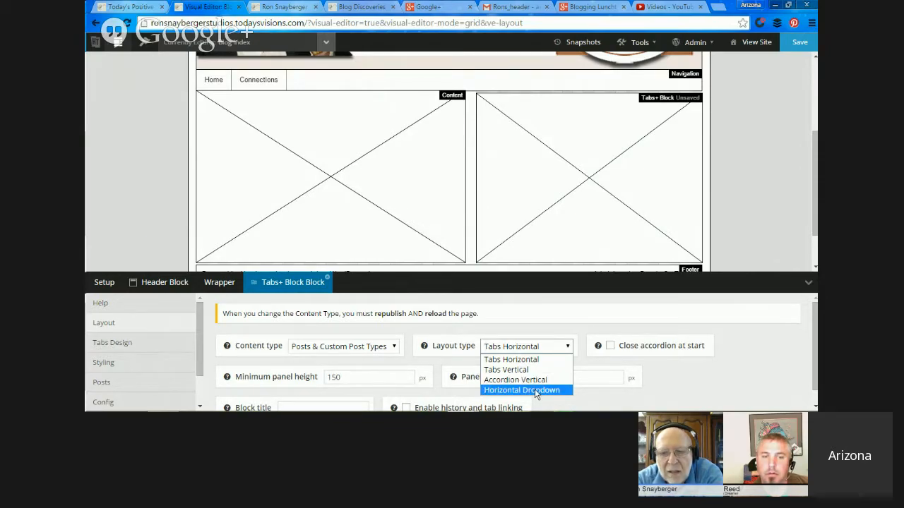
click(536, 391)
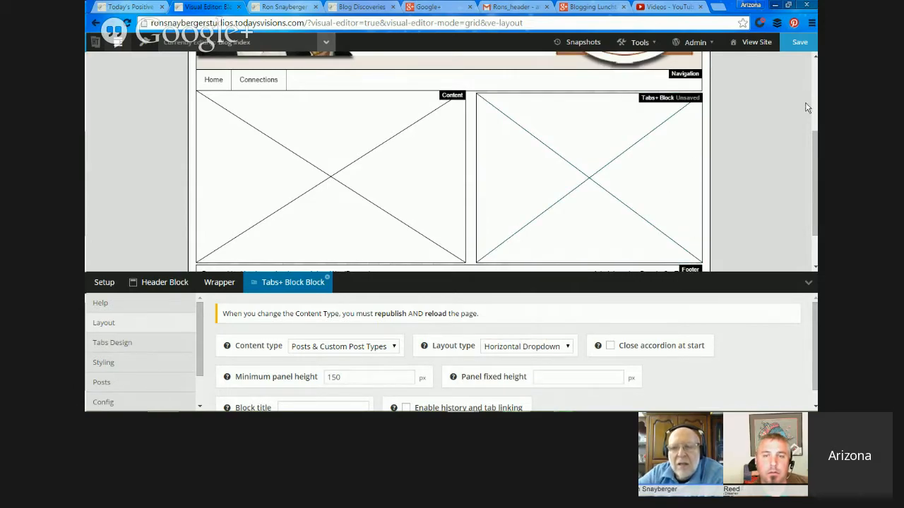
Give the navigation block the alias Site_Primary.
drag(814, 165, 814, 96)
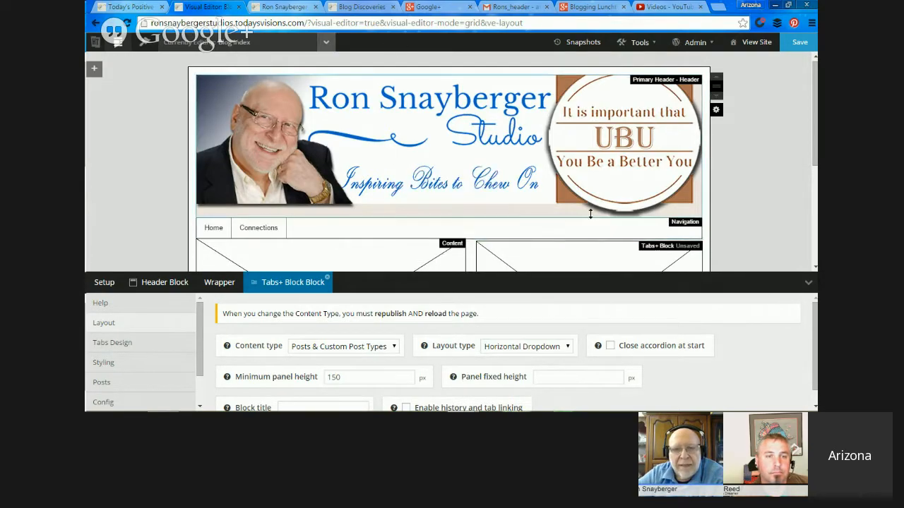
drag(815, 161, 810, 215)
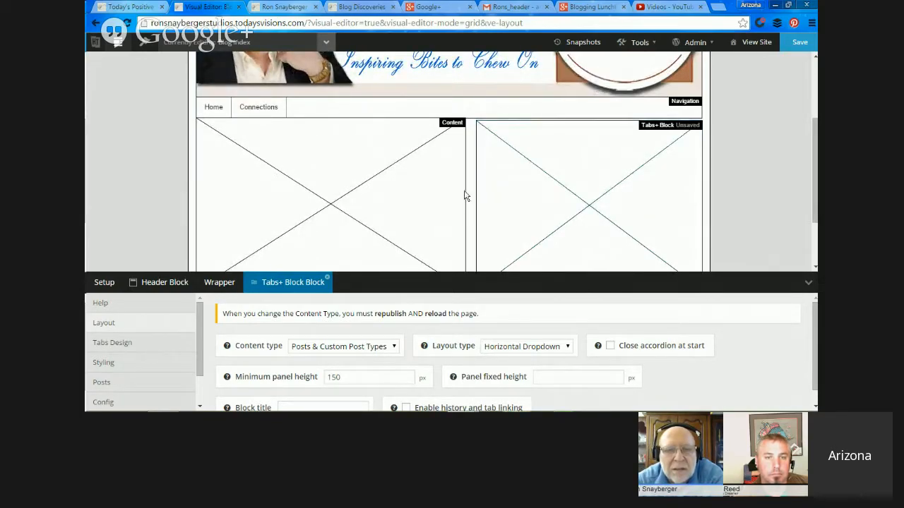
right_click(527, 105)
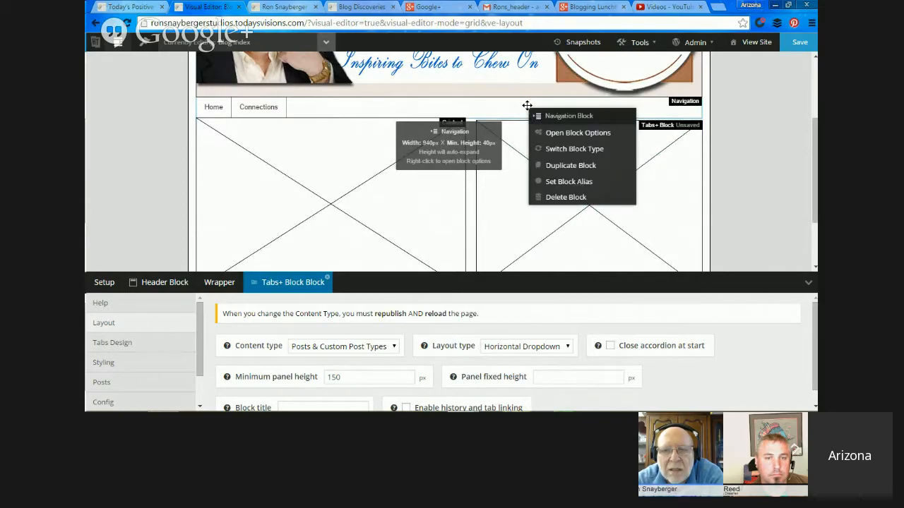
click(562, 183)
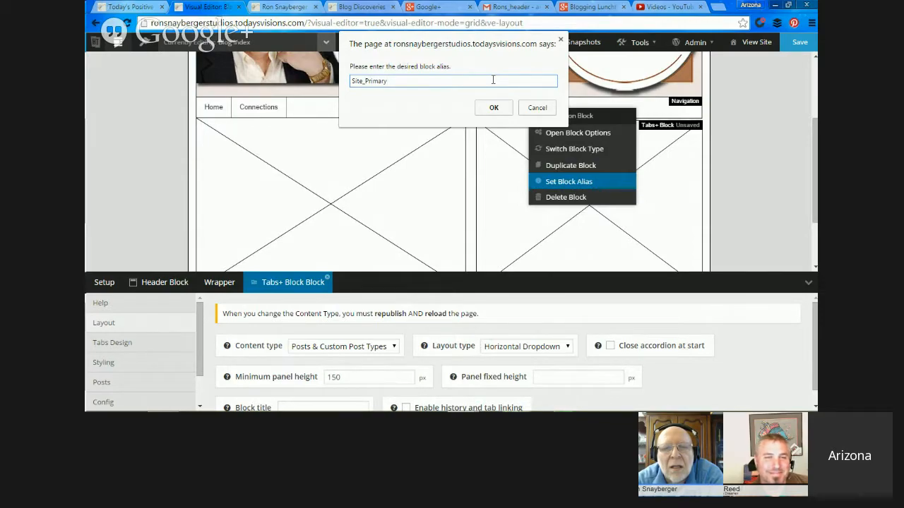
click(495, 107)
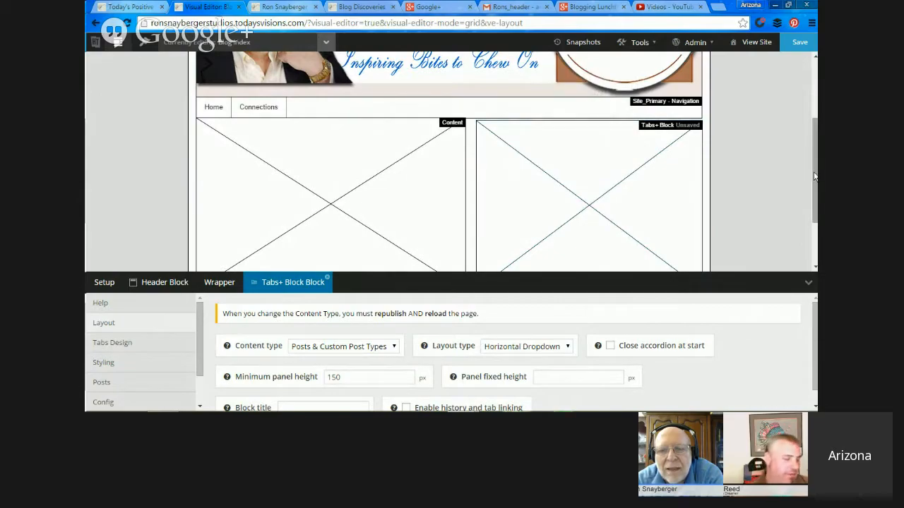
drag(814, 176, 814, 123)
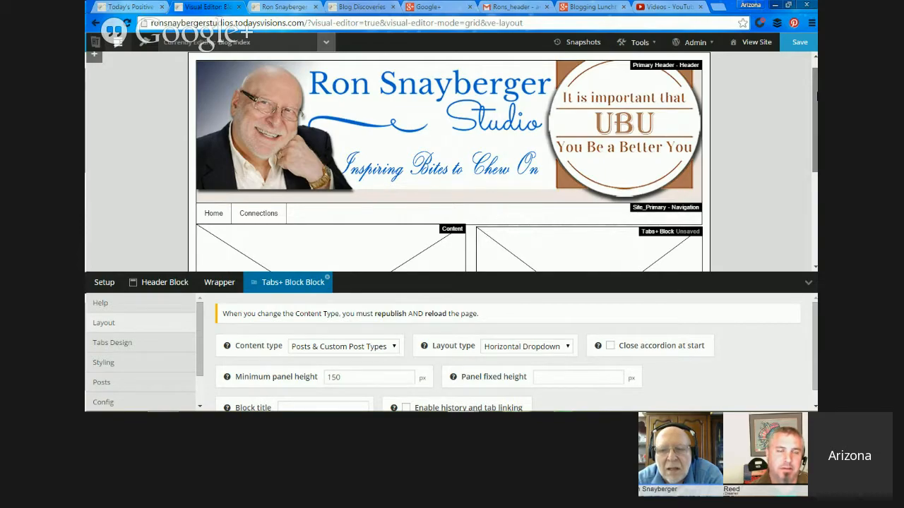
drag(816, 95, 814, 141)
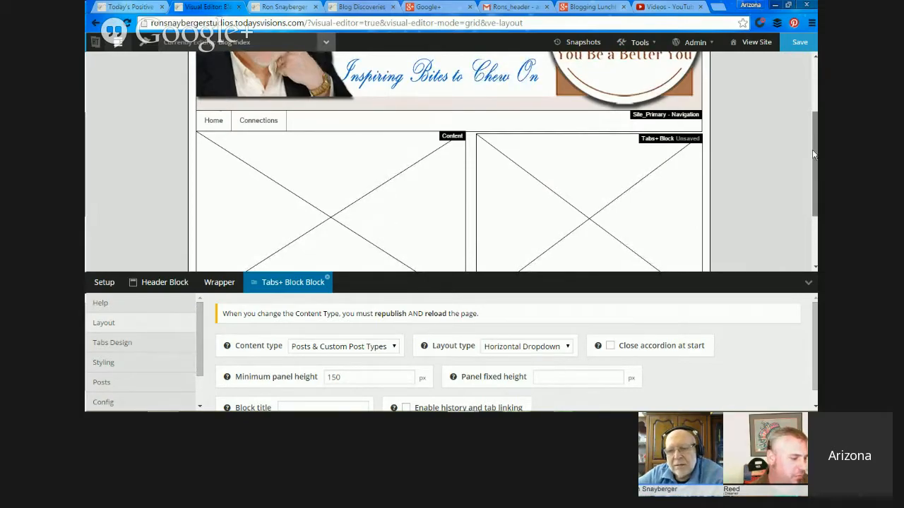
scroll(812, 142, down, 2)
scroll(804, 162, up, 2)
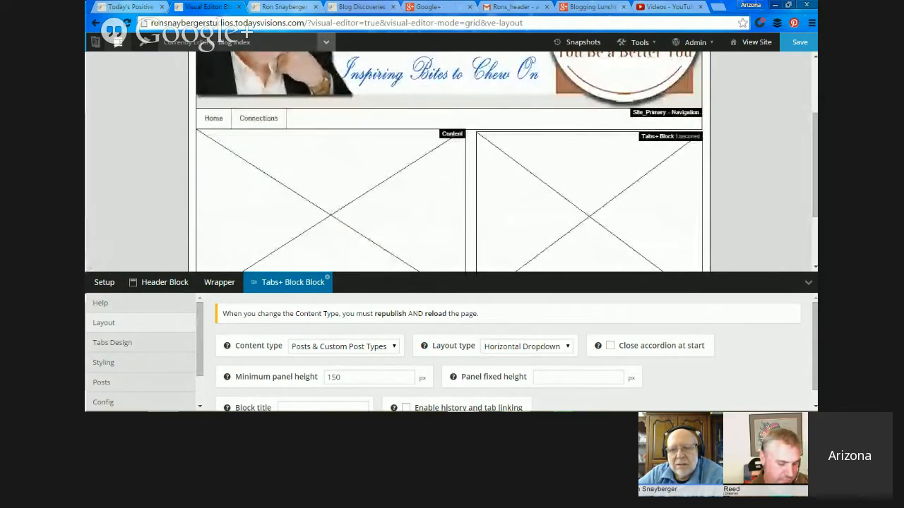
mouse_move(769, 406)
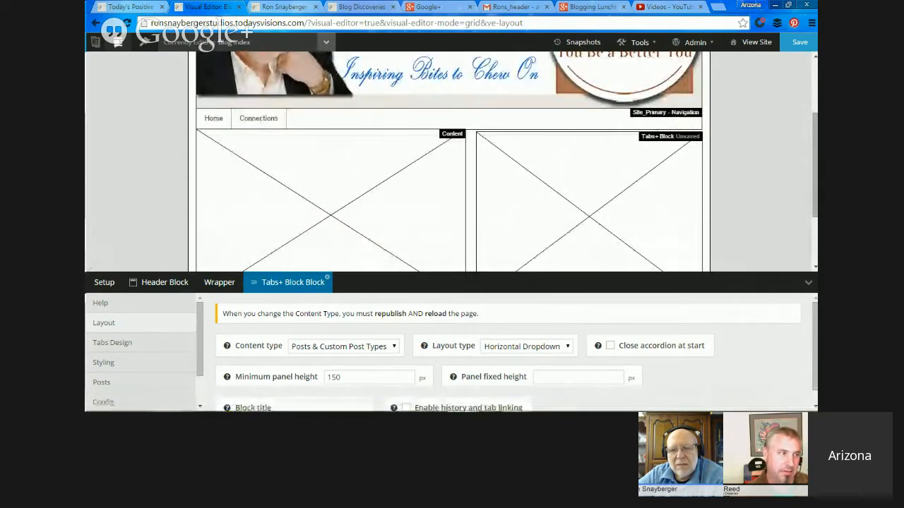
scroll(812, 162, up, 1)
scroll(817, 127, up, 3)
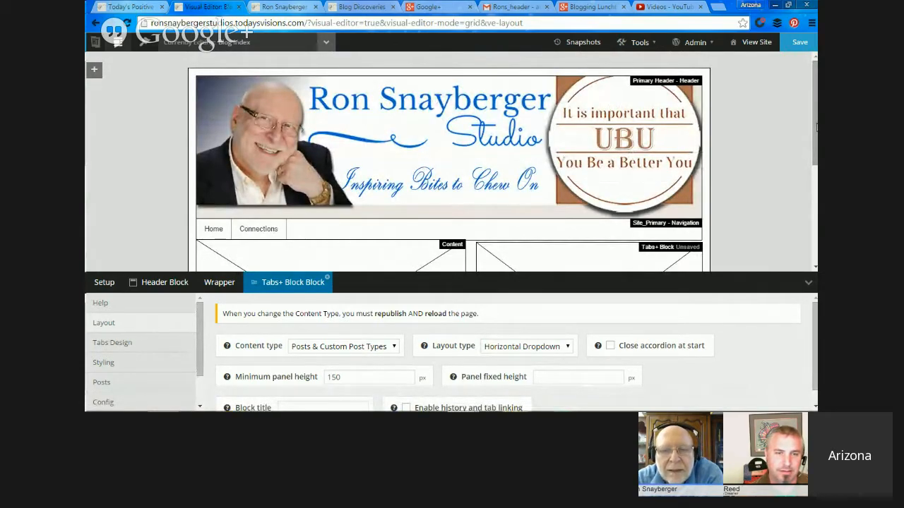
Shorten the Tabs+ block from its lower edge to less than half the content block's height, leaving free grid space beneath it.
drag(815, 104, 814, 203)
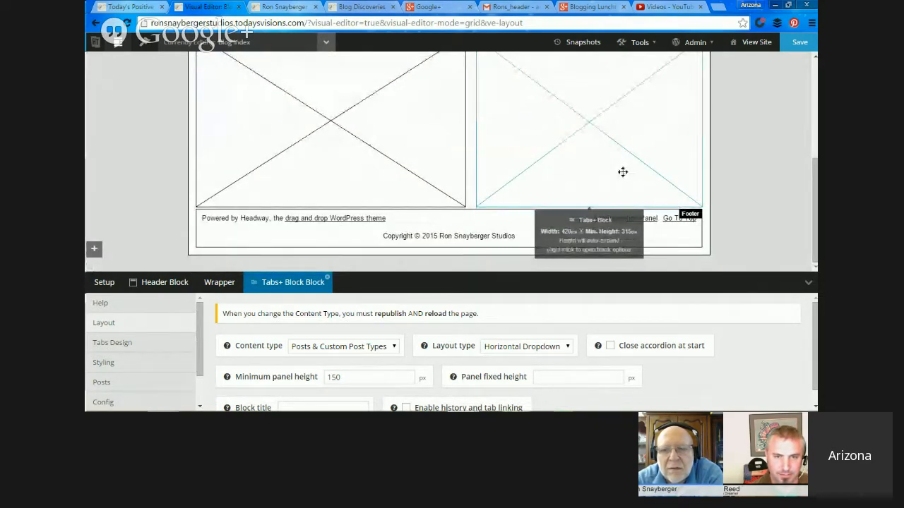
drag(622, 172, 632, 89)
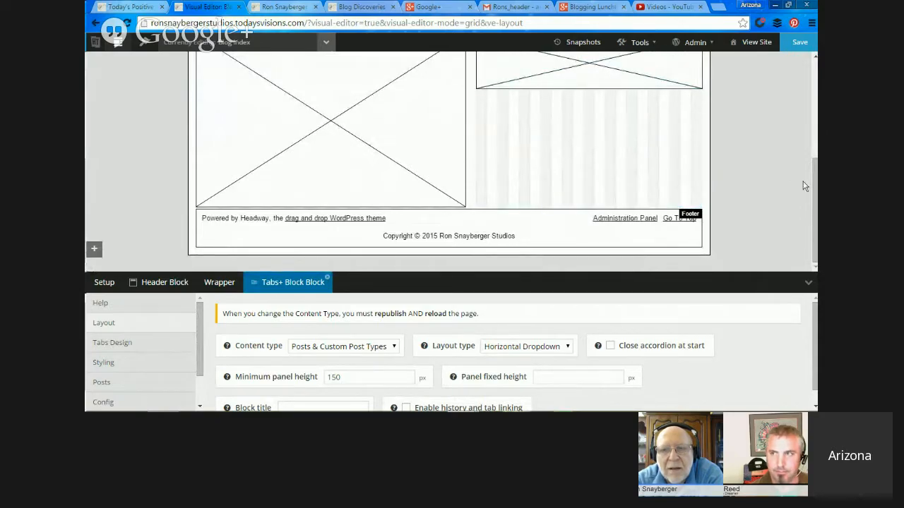
scroll(803, 186, up, 3)
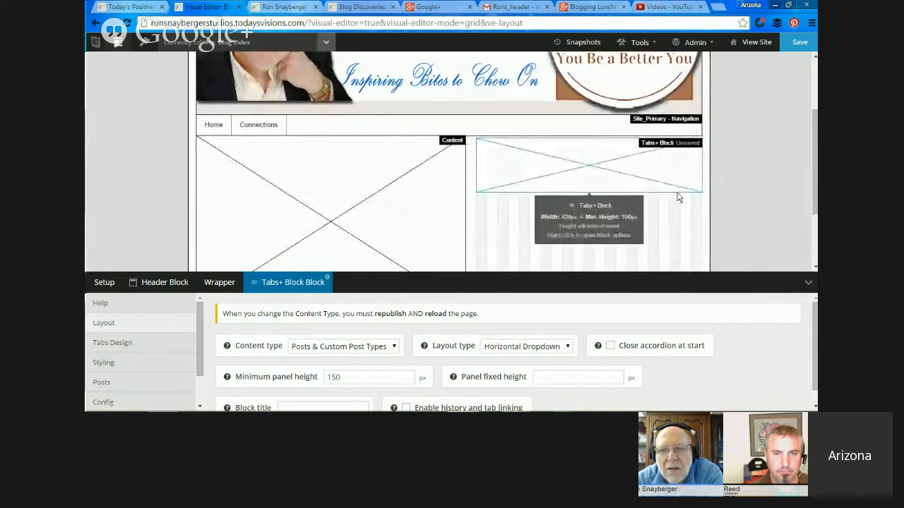
drag(678, 198, 671, 209)
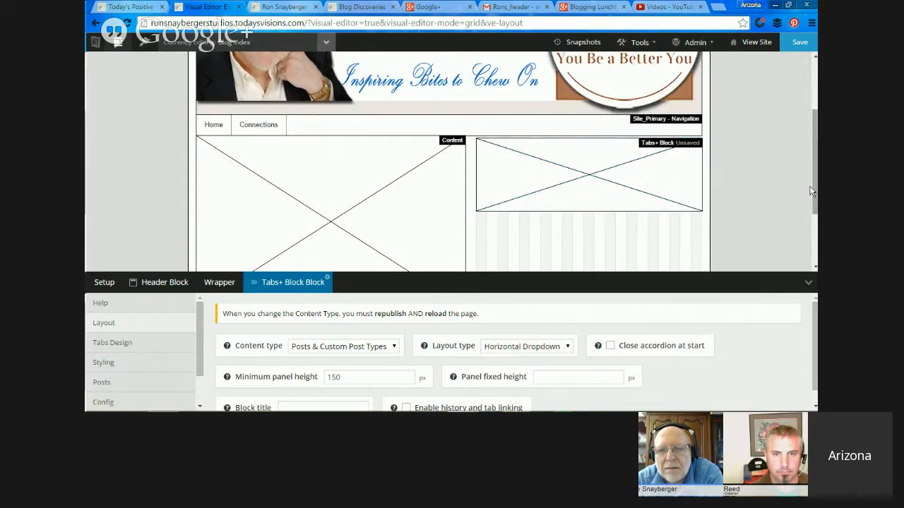
Save the blog index layout, reload the live studio site to check the Tabs+ block, and return to the visual editor.
drag(812, 189, 810, 237)
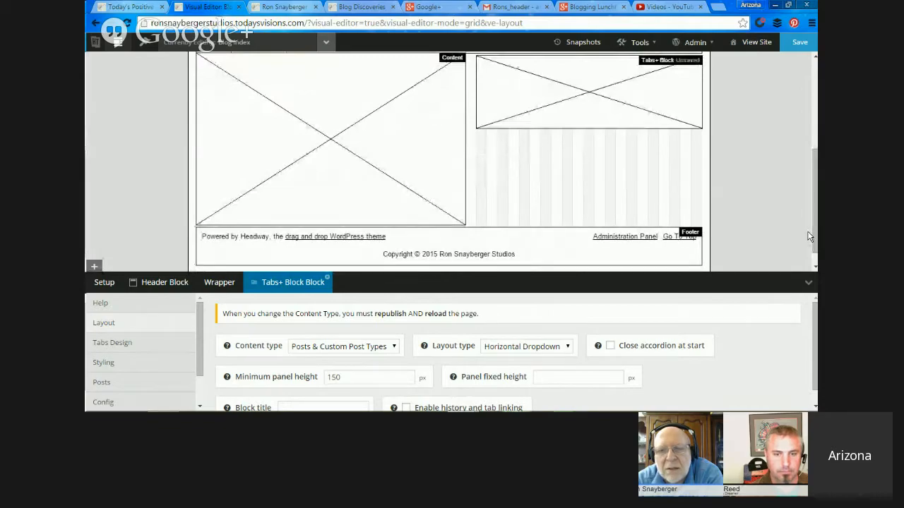
click(800, 43)
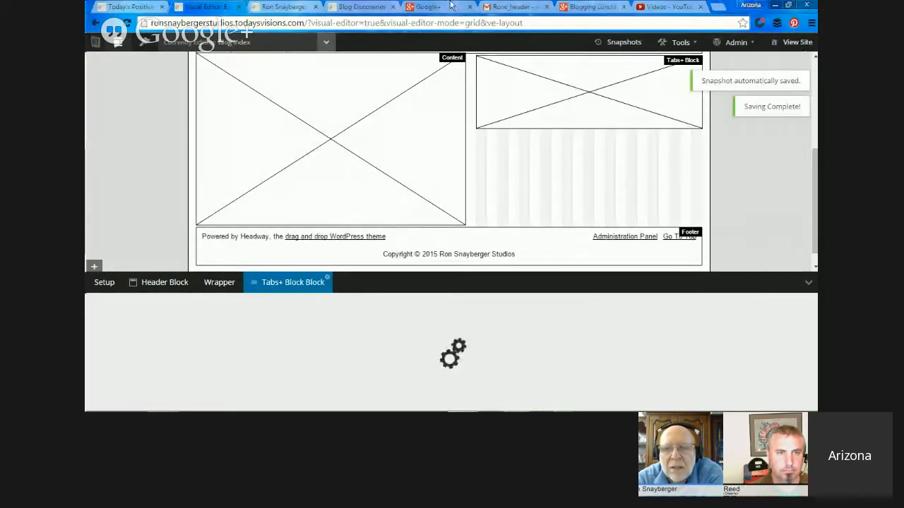
click(293, 7)
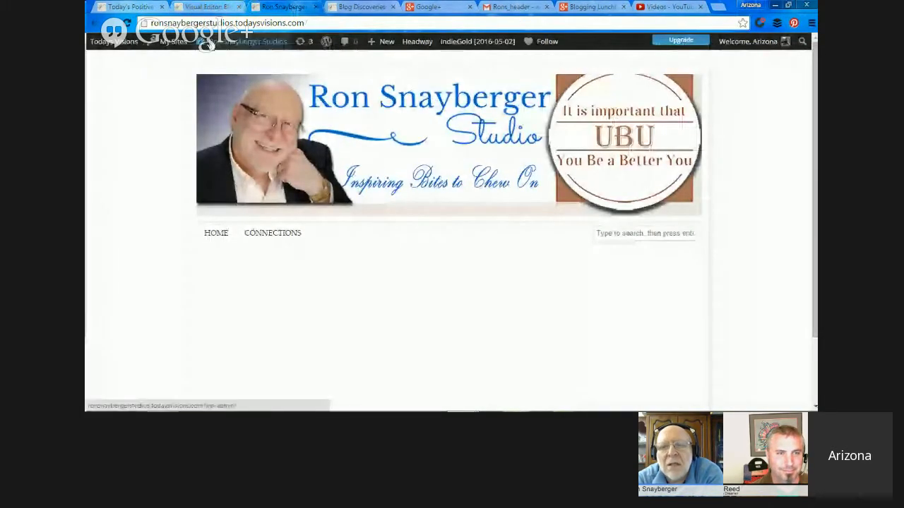
click(127, 23)
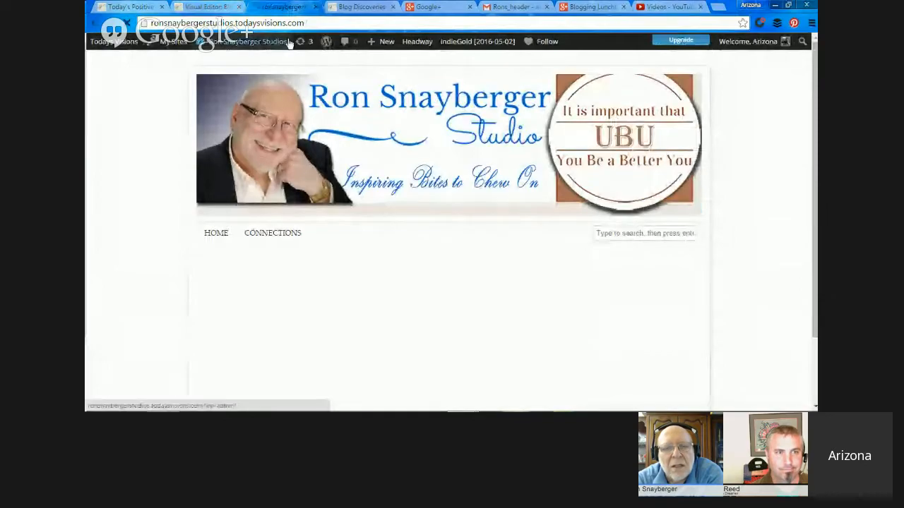
click(199, 9)
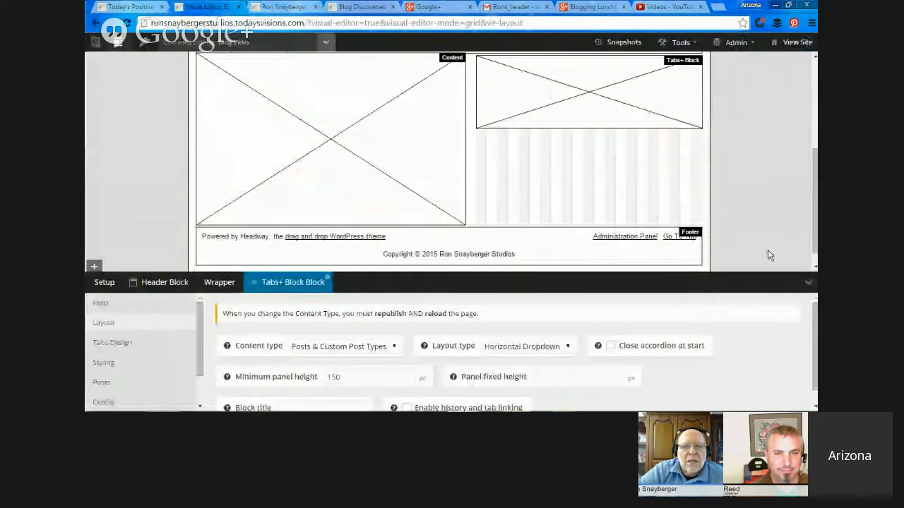
drag(815, 223, 816, 133)
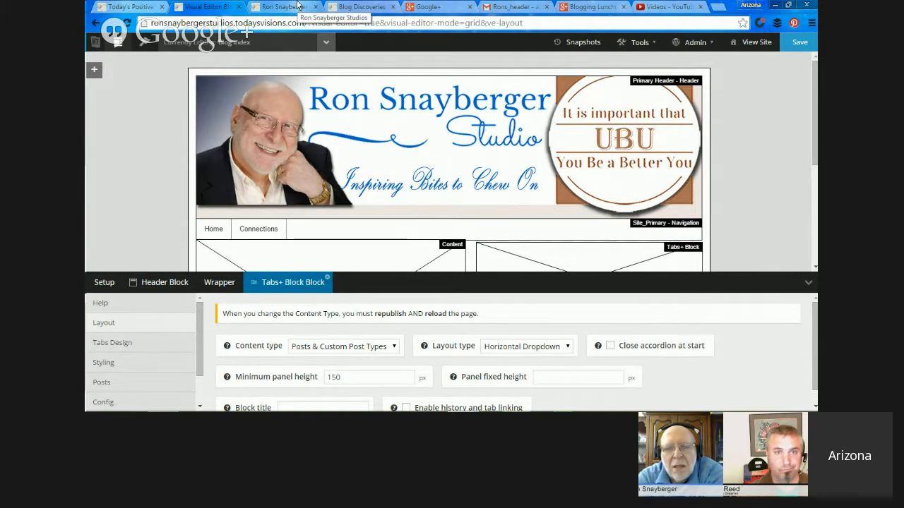
Minimize the browser, switch to the Google+ Hangouts window and stop sharing the screen.
click(775, 6)
mouse_move(460, 401)
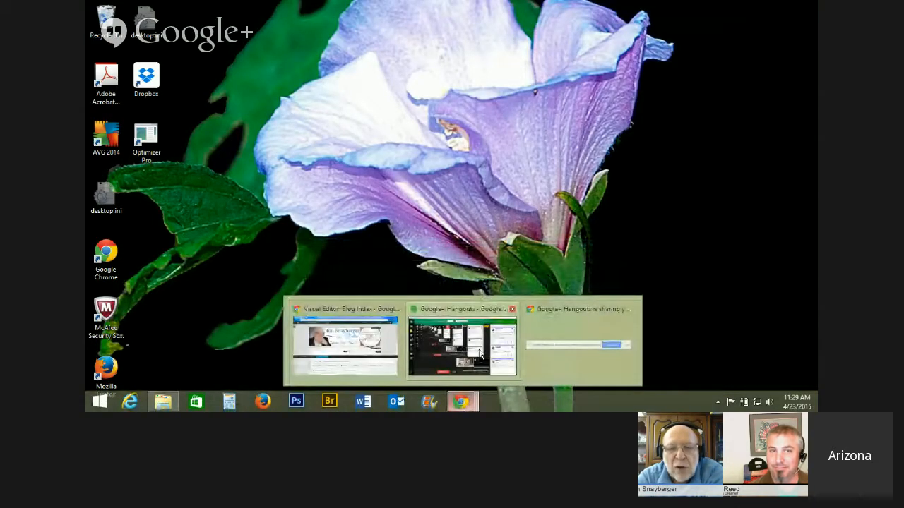
click(480, 351)
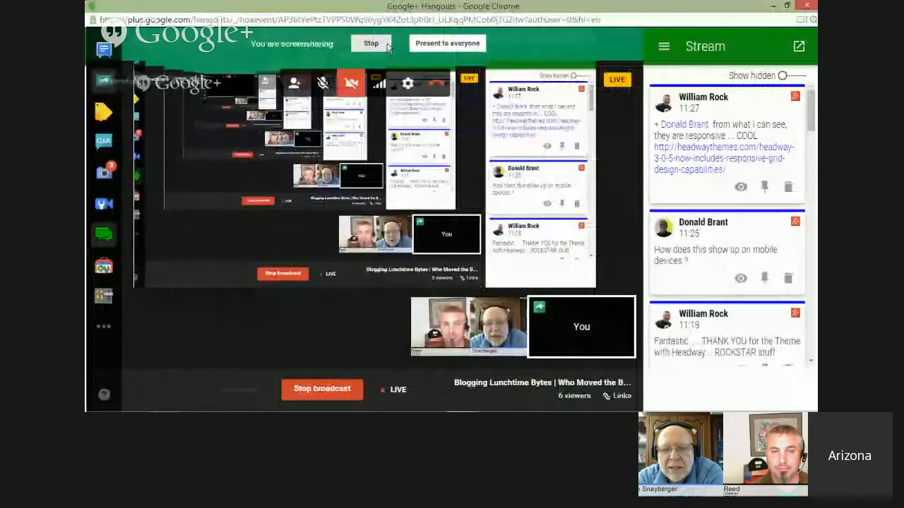
click(386, 45)
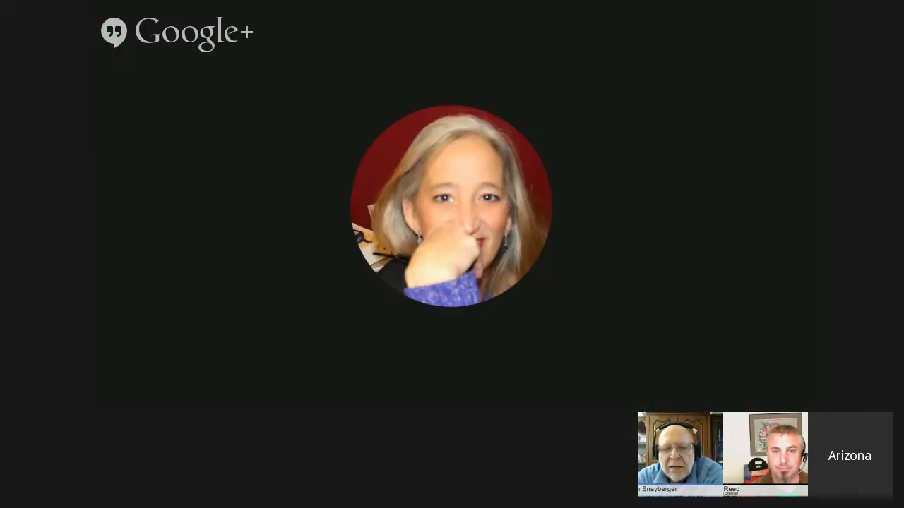